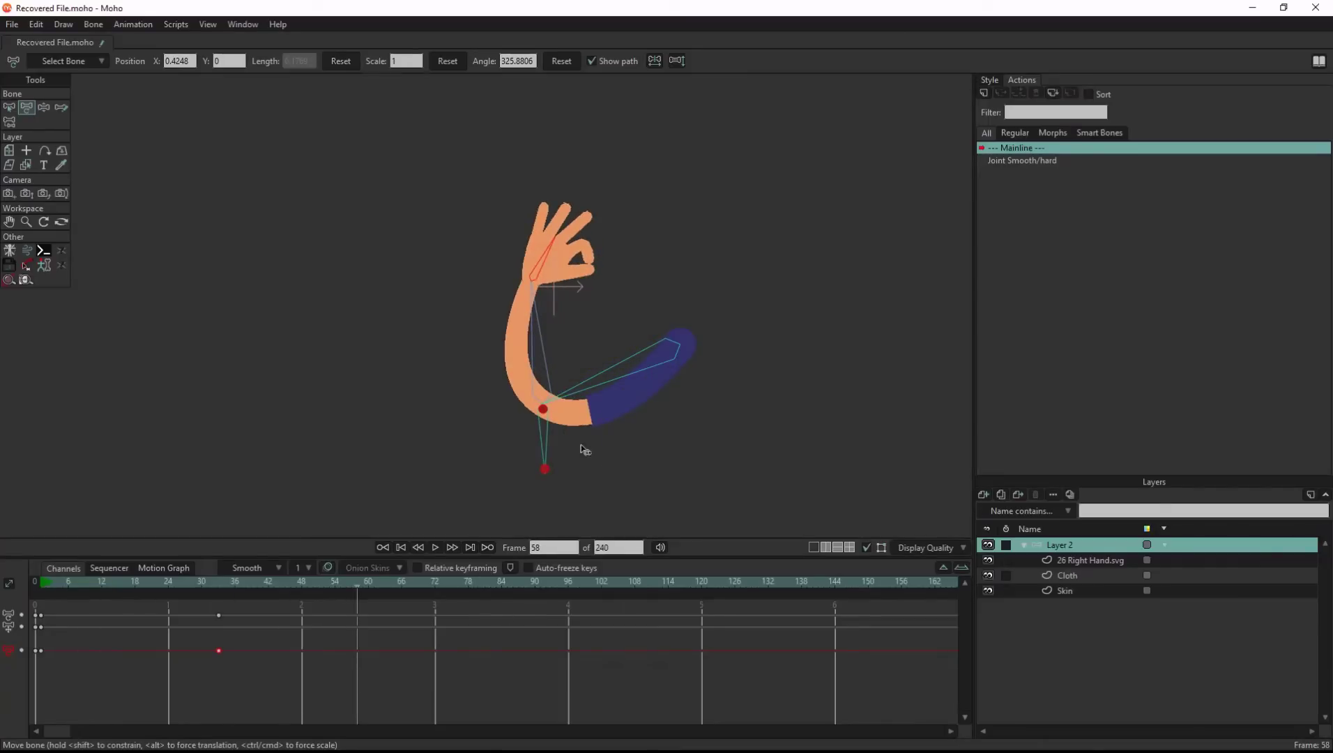
- Move the bones of the finished arm rig at frame 58 to test how the elbow joint bends
left_click_drag(541, 444, 455, 319)
mouse_move(540, 357)
left_mouse_down()
mouse_move(499, 349)
mouse_move(518, 354)
left_mouse_up()
left_click_drag(545, 451, 135, 522)
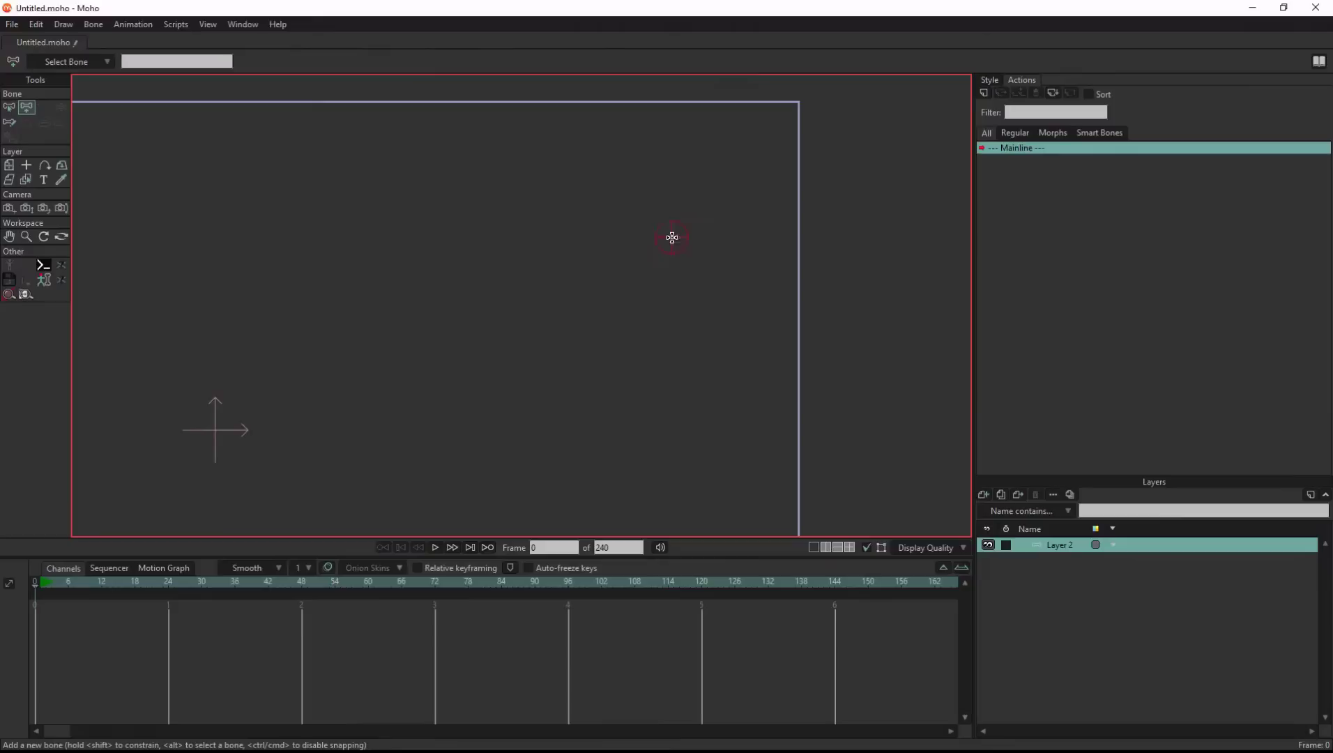
- Draw a diagonal chain of three connected bones for the upper arm, forearm and a shorter hand
left_click_drag(673, 238, 384, 365)
left_click_drag(388, 364, 337, 388)
left_click(8, 107)
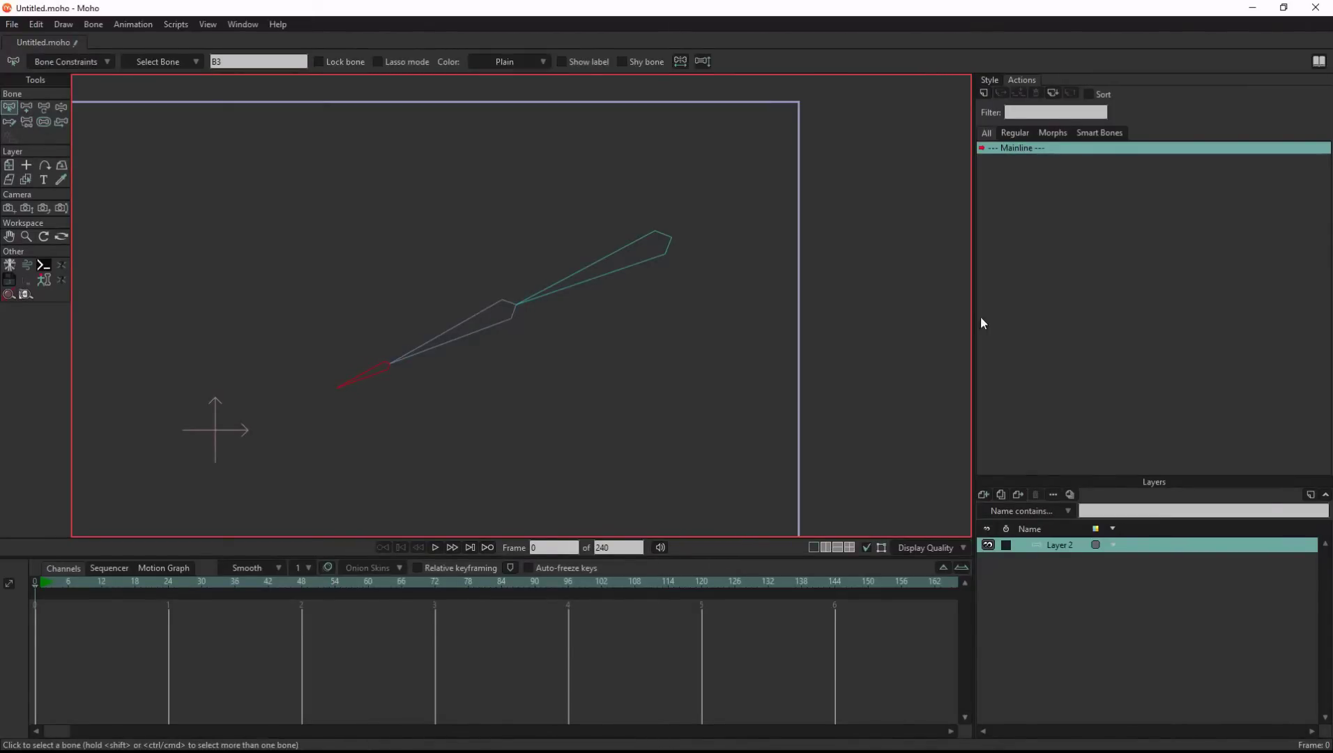
- Name the chained bones Arm, Forearm and Hand, going from the shoulder end to the free end
left_click(651, 258)
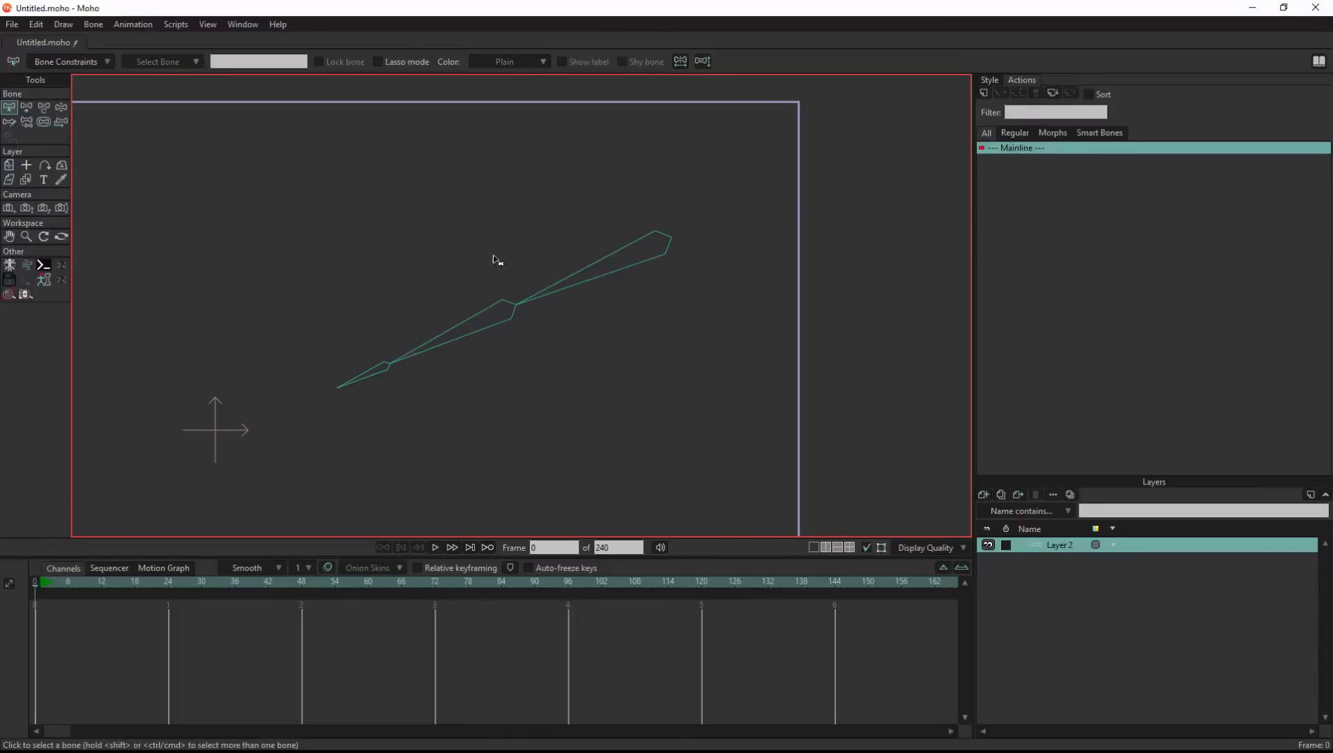
left_click(556, 288)
left_click_drag(249, 61, 160, 67)
type("Arm")
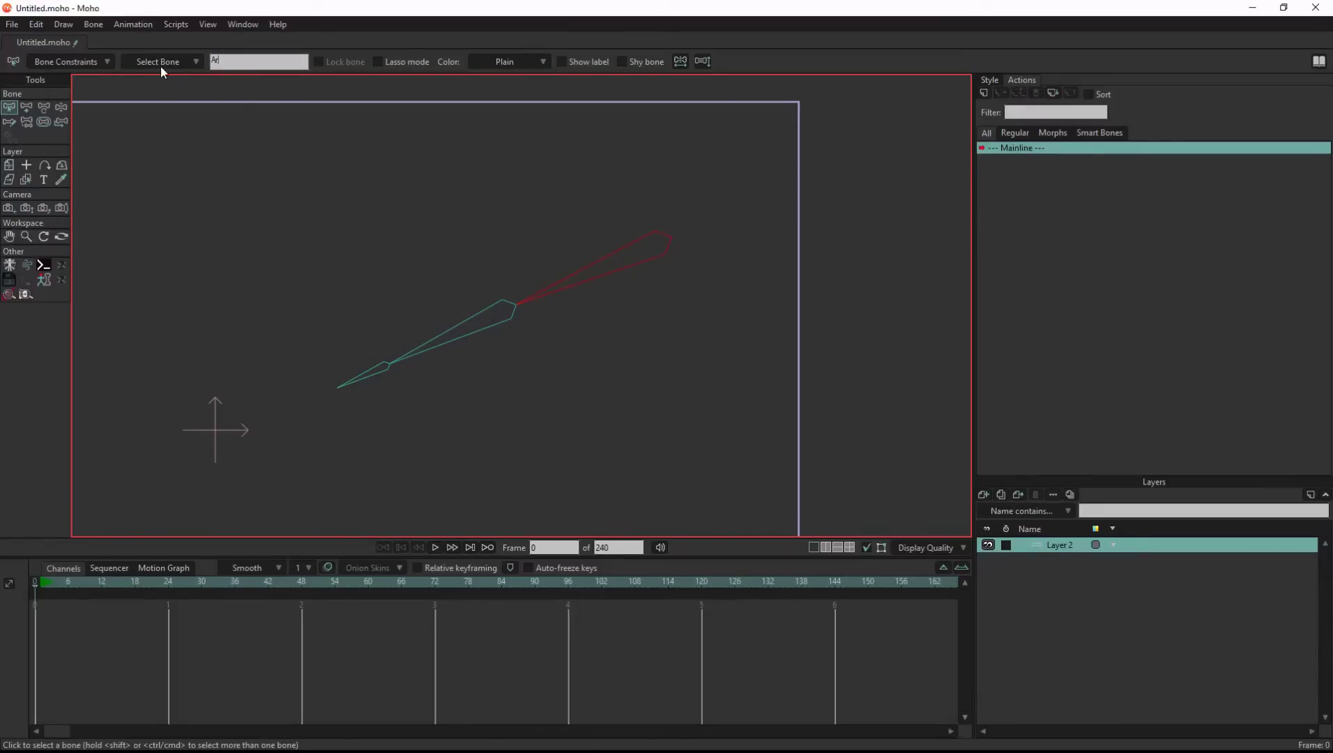
left_click(435, 334)
double_click(267, 64)
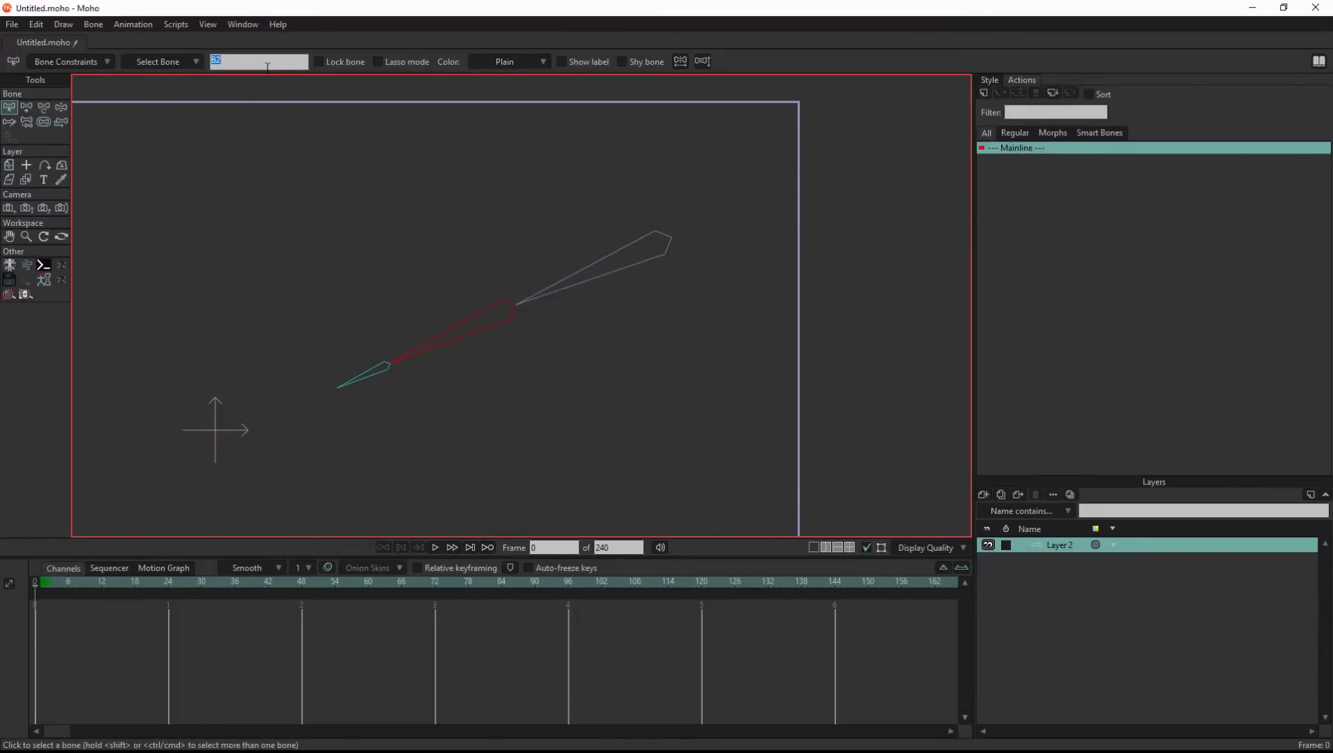
type("Forearm")
key("Return")
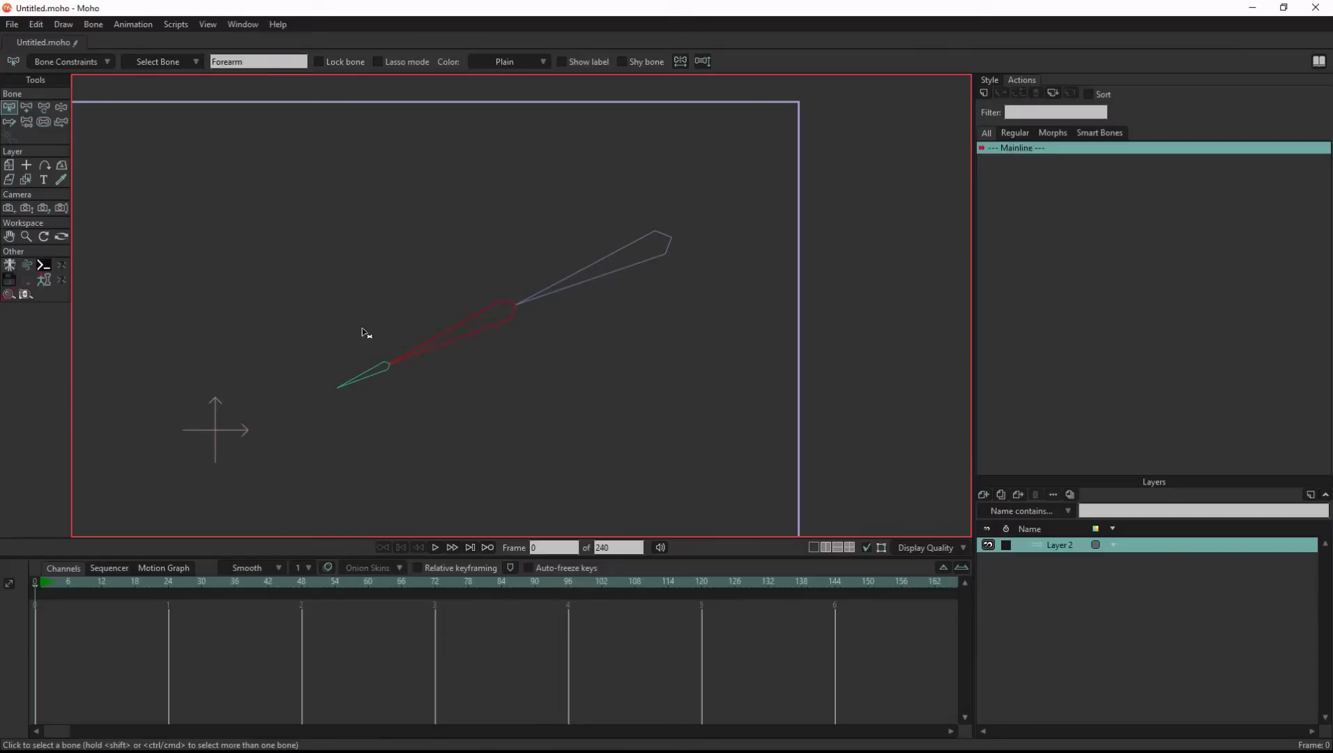
left_click(362, 375)
double_click(249, 63)
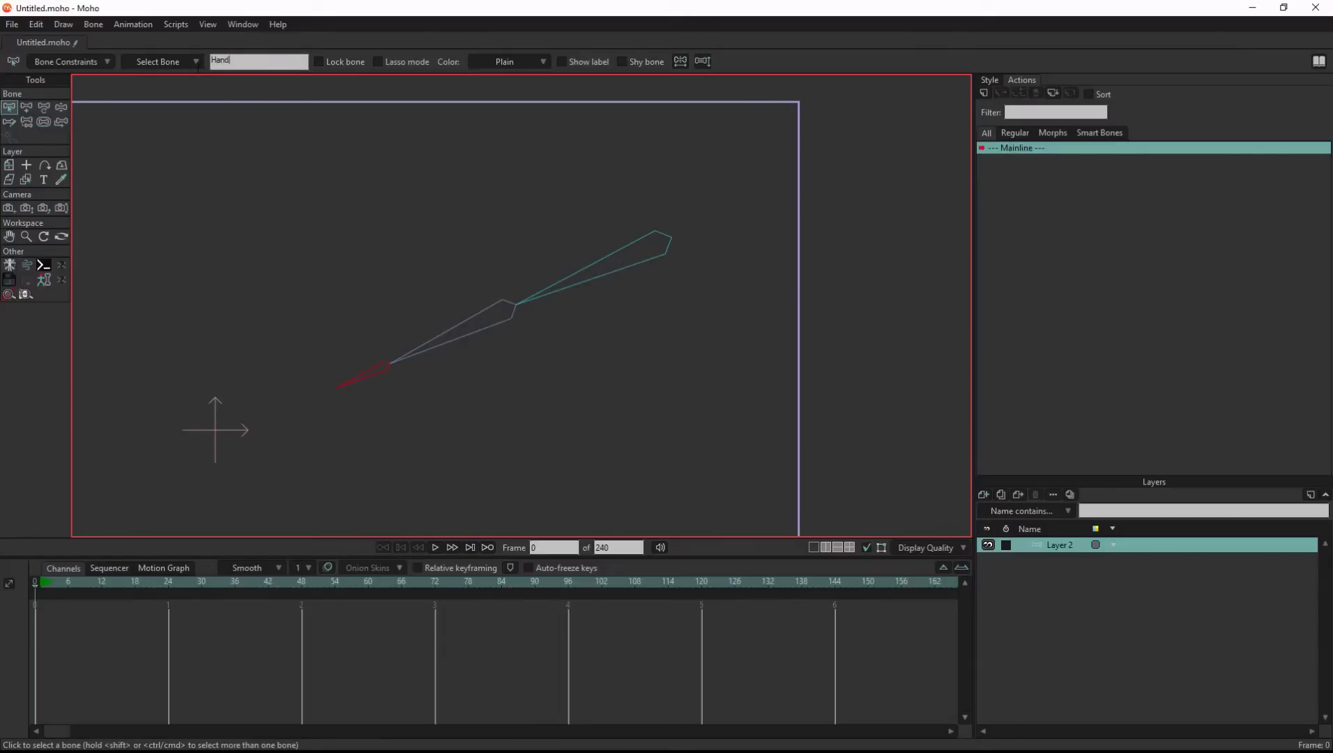
key("Return")
- Add a vector layer and nest it inside the bone layer
left_click(984, 494)
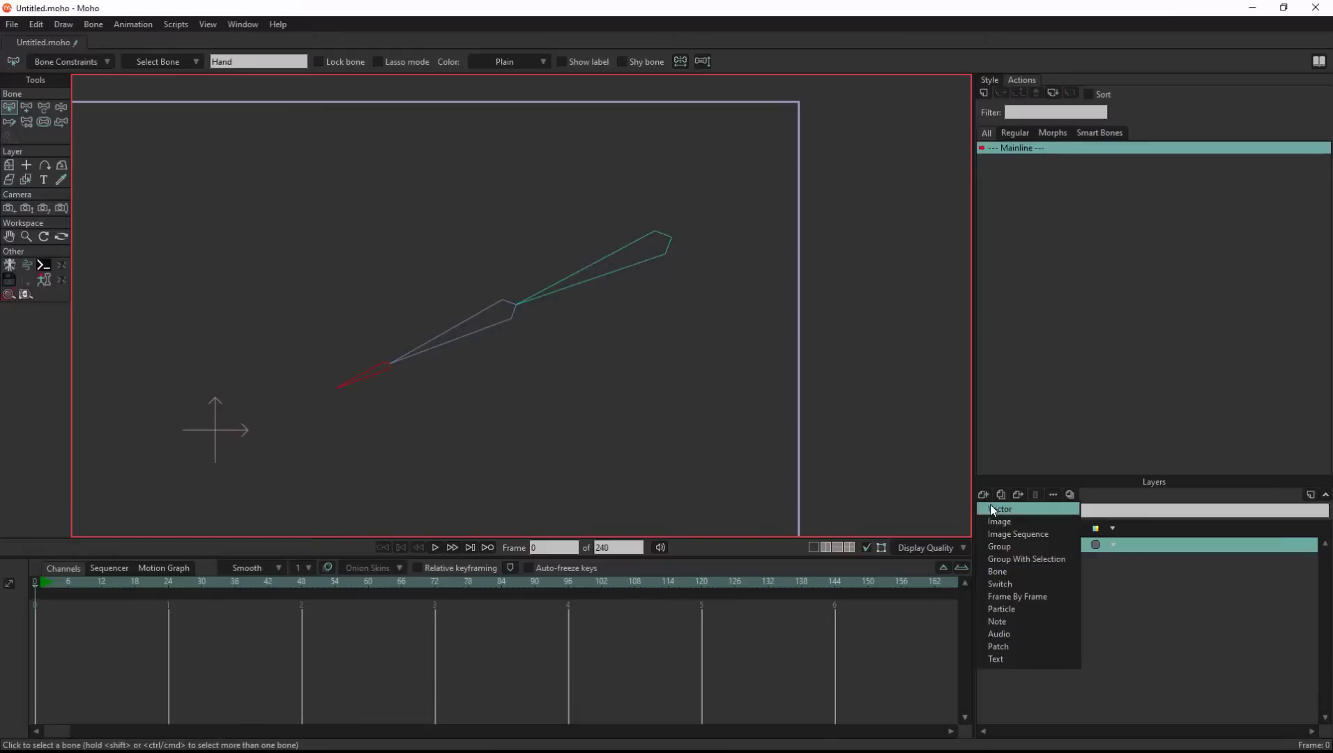
left_click(1020, 559)
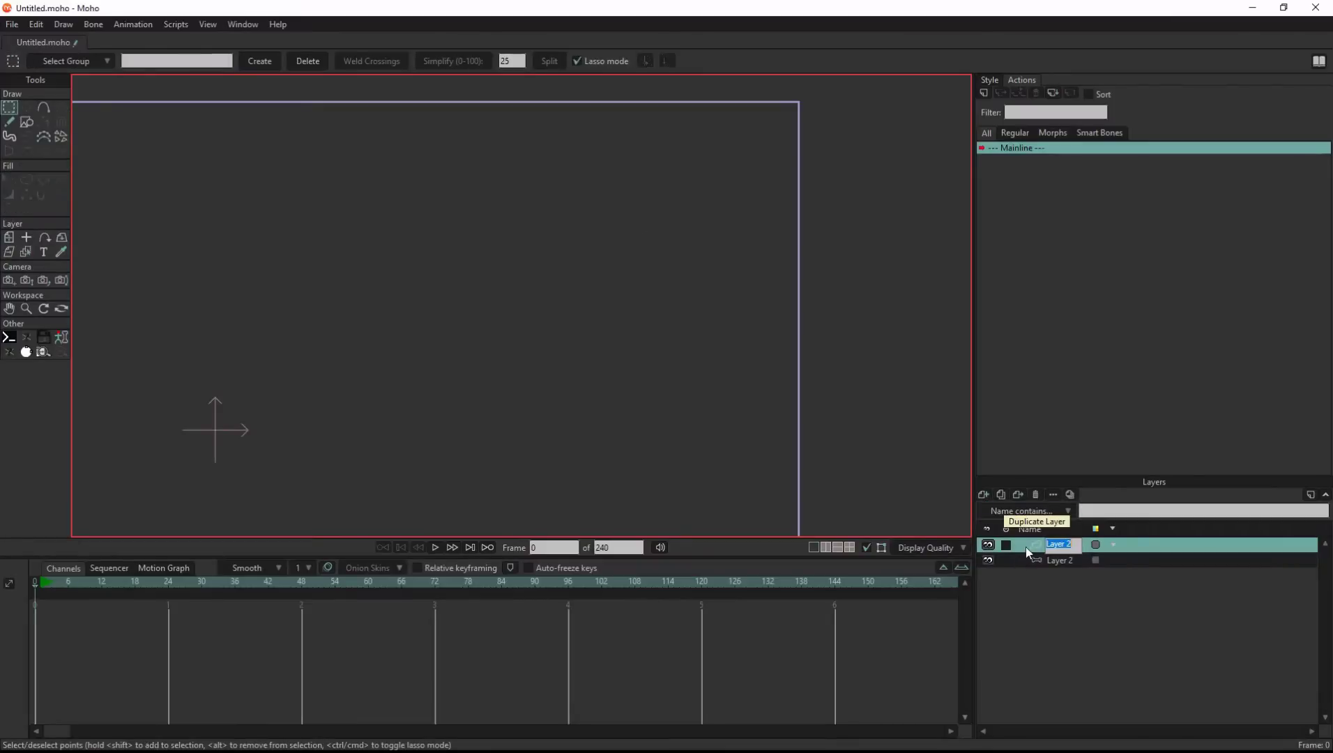
left_click(1065, 563)
- Draw a line segment in the vector layer from the Arm bone's shoulder end toward the elbow, using the Add Point tool
scroll(693, 251, "up", 6)
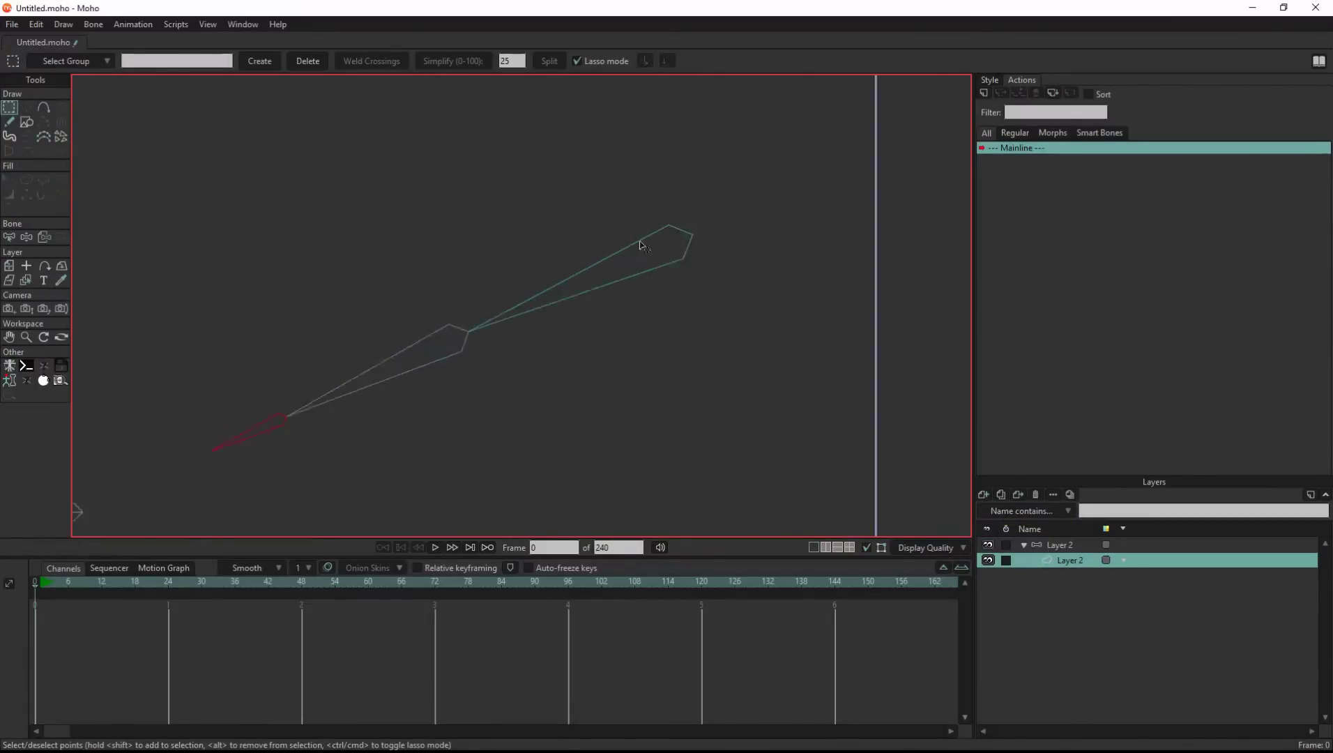
left_click(44, 108)
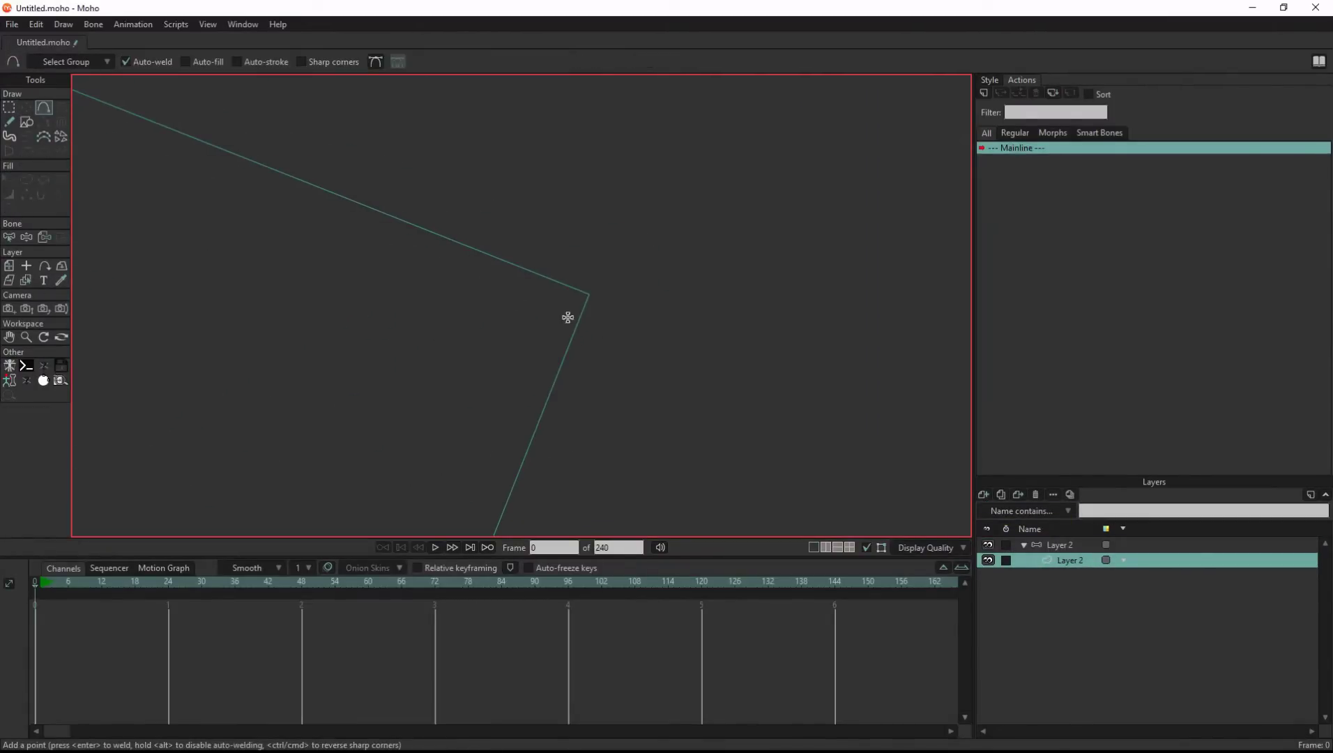
left_click_drag(588, 295, 175, 440)
scroll(562, 342, "down", 8)
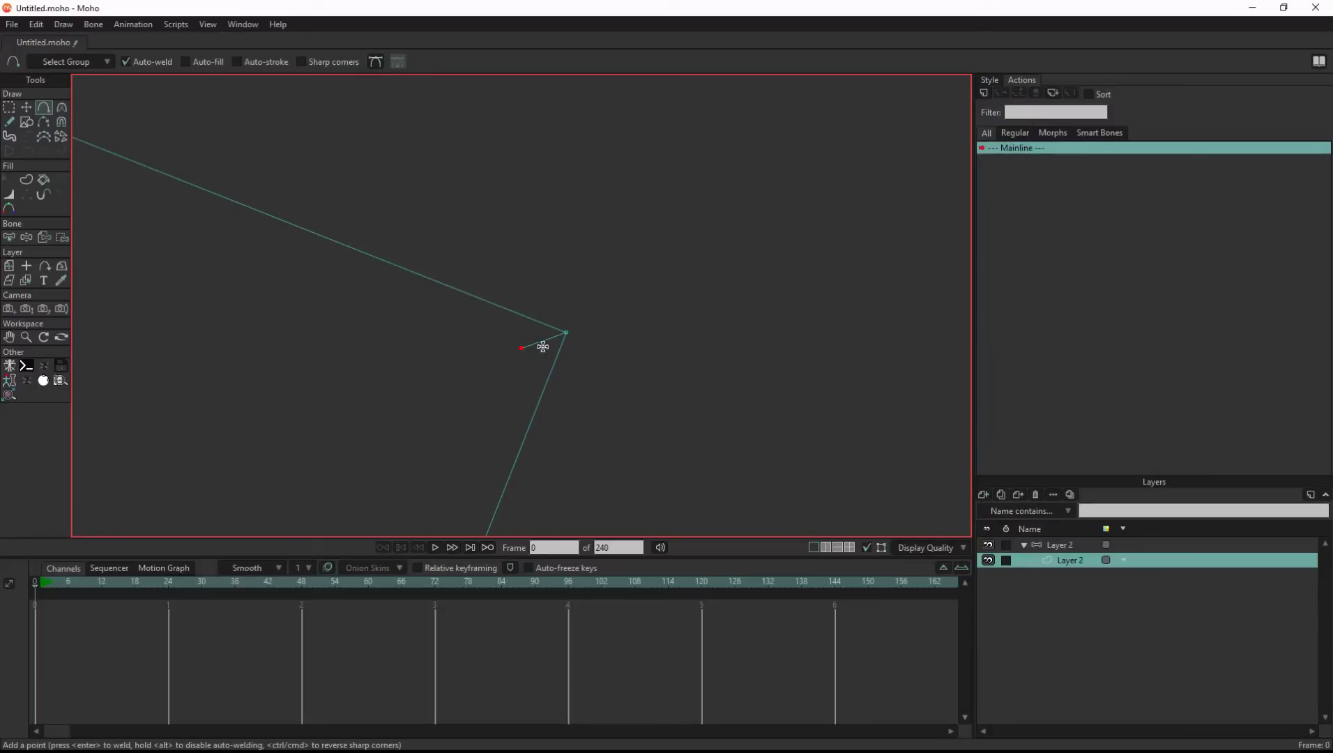
- Move the line's loose end point exactly onto the elbow joint between the Arm and Forearm bones
left_click(26, 109)
left_click_drag(520, 348, 150, 437)
scroll(183, 433, "down", 5)
scroll(273, 430, "down", 5)
left_click_drag(273, 430, 414, 445)
scroll(414, 447, "up", 4)
scroll(421, 436, "up", 12)
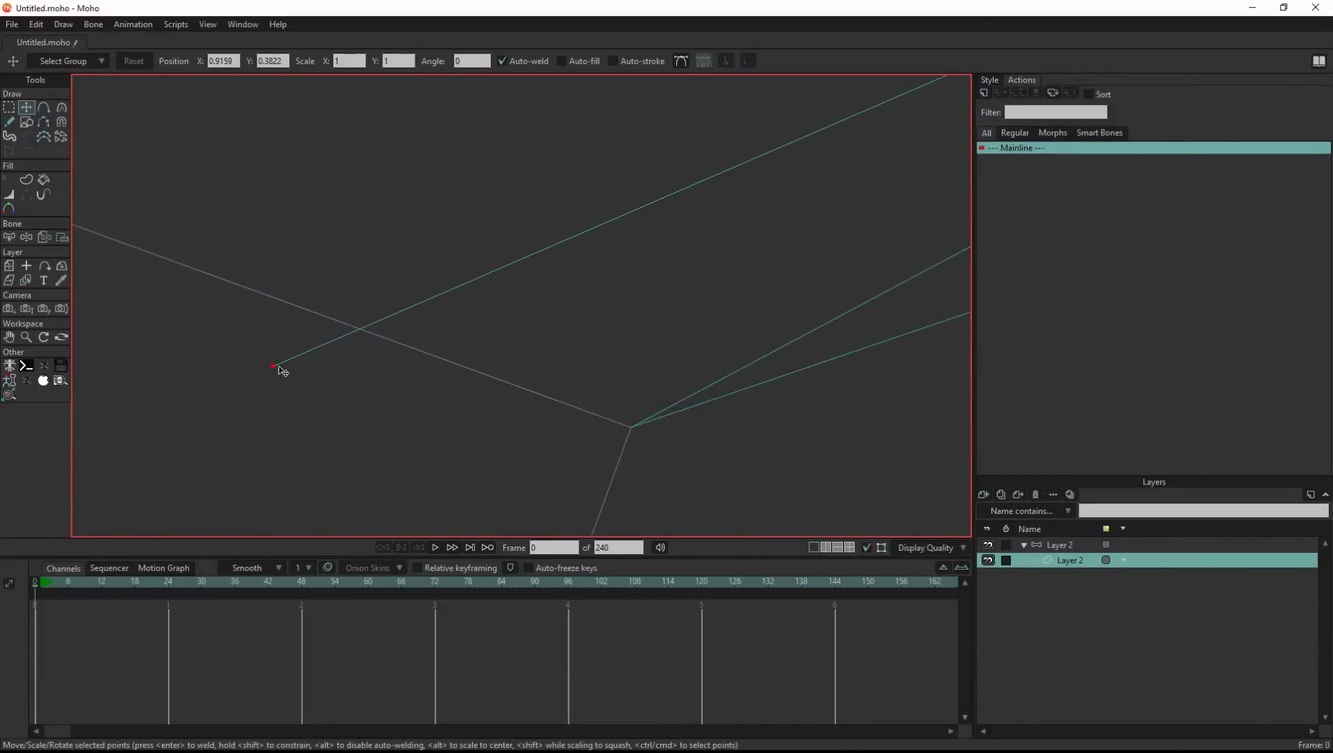
left_click_drag(277, 366, 630, 428)
scroll(625, 433, "up", 4)
scroll(691, 368, "down", 12)
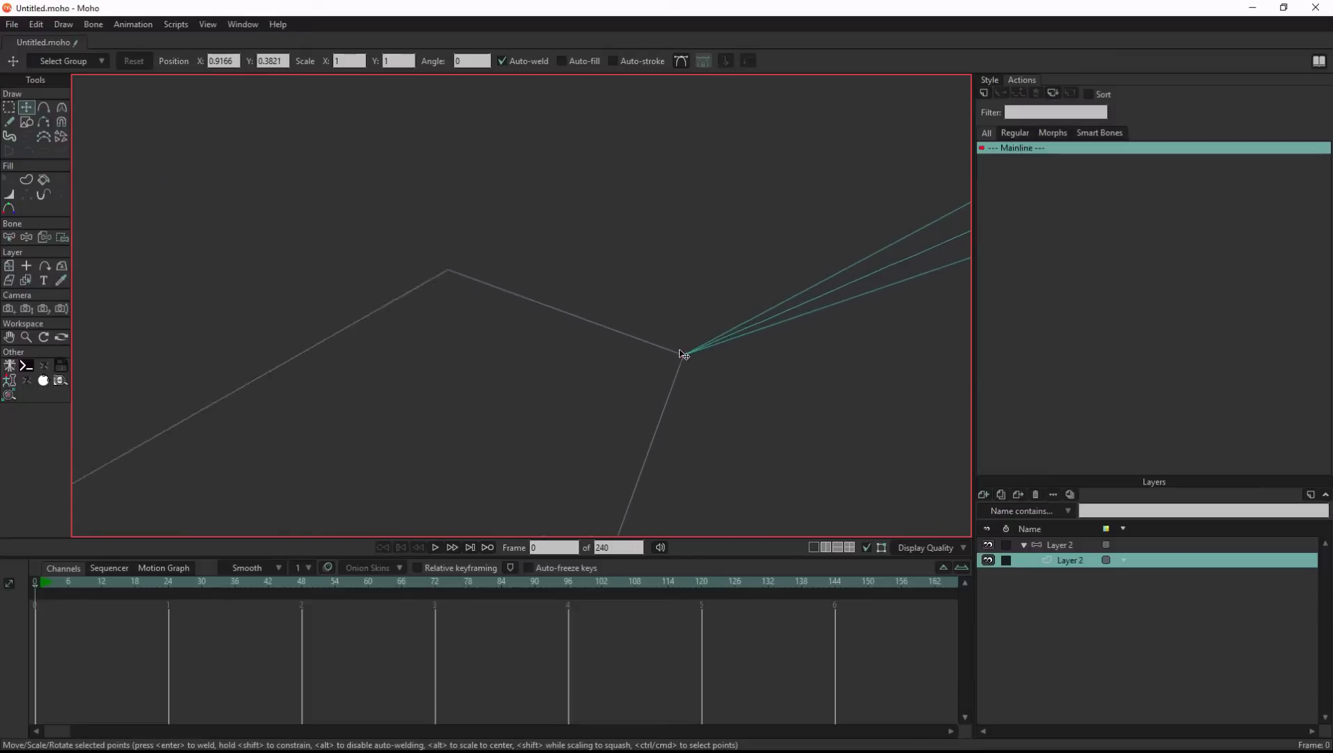
- Extend the line from the elbow along the Forearm bone and align its new end point with the wrist joint
left_click_drag(283, 411, 413, 286)
left_click(44, 108)
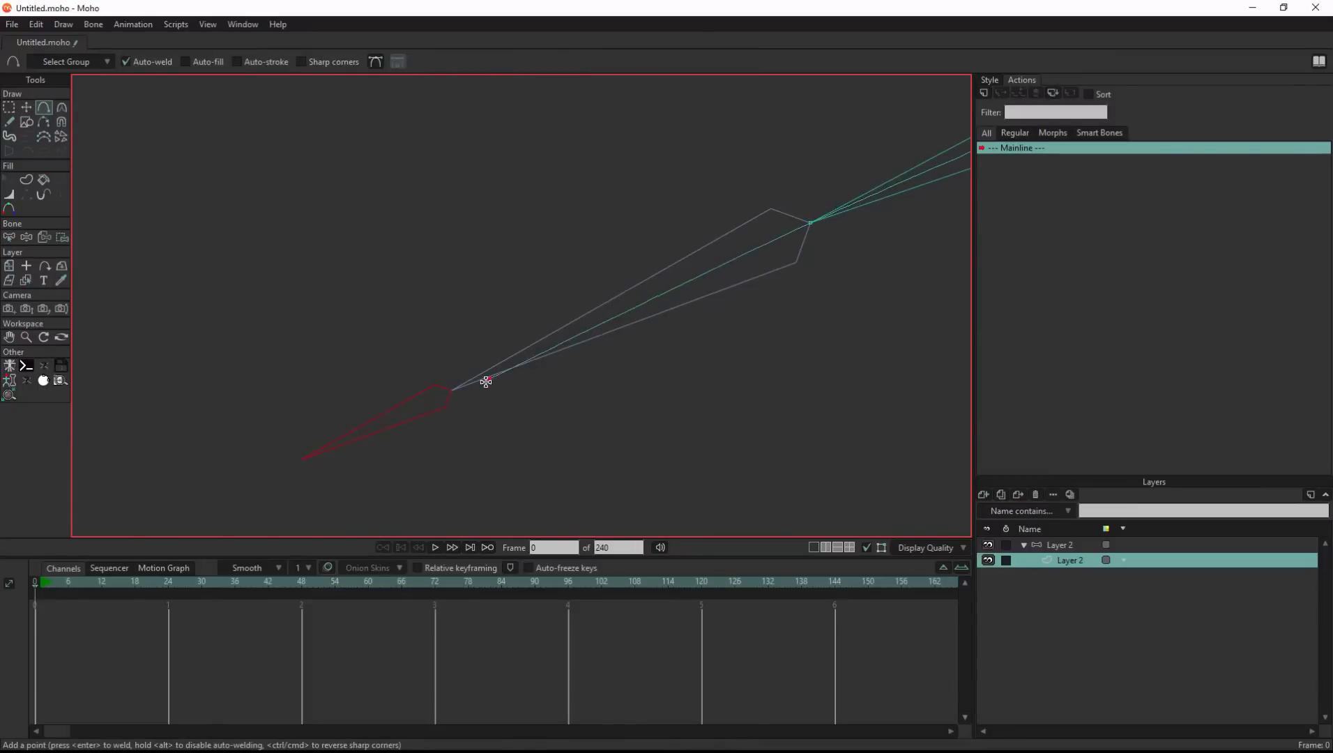
key("t")
scroll(823, 311, "up", 8)
scroll(825, 302, "down", 10)
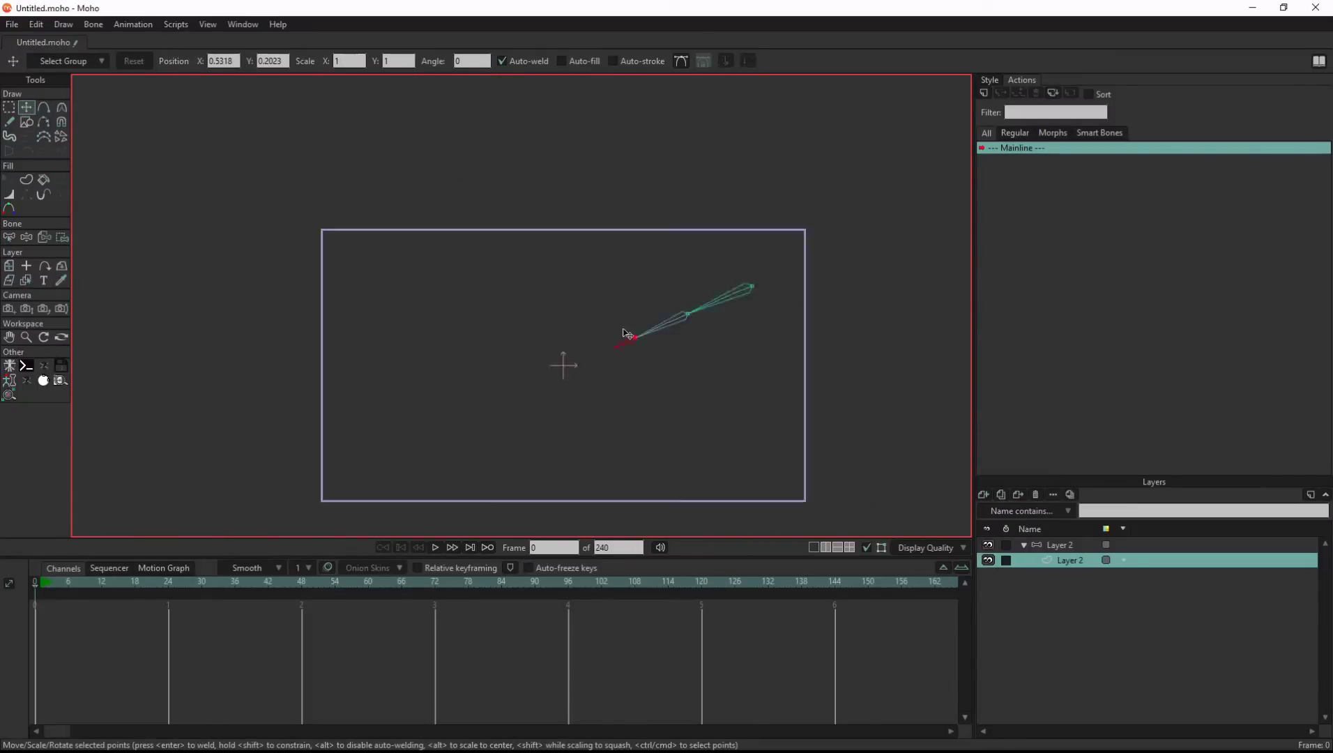
- Create a stroke-only shape from the whole arm line
scroll(661, 307, "up", 6)
left_click(28, 183)
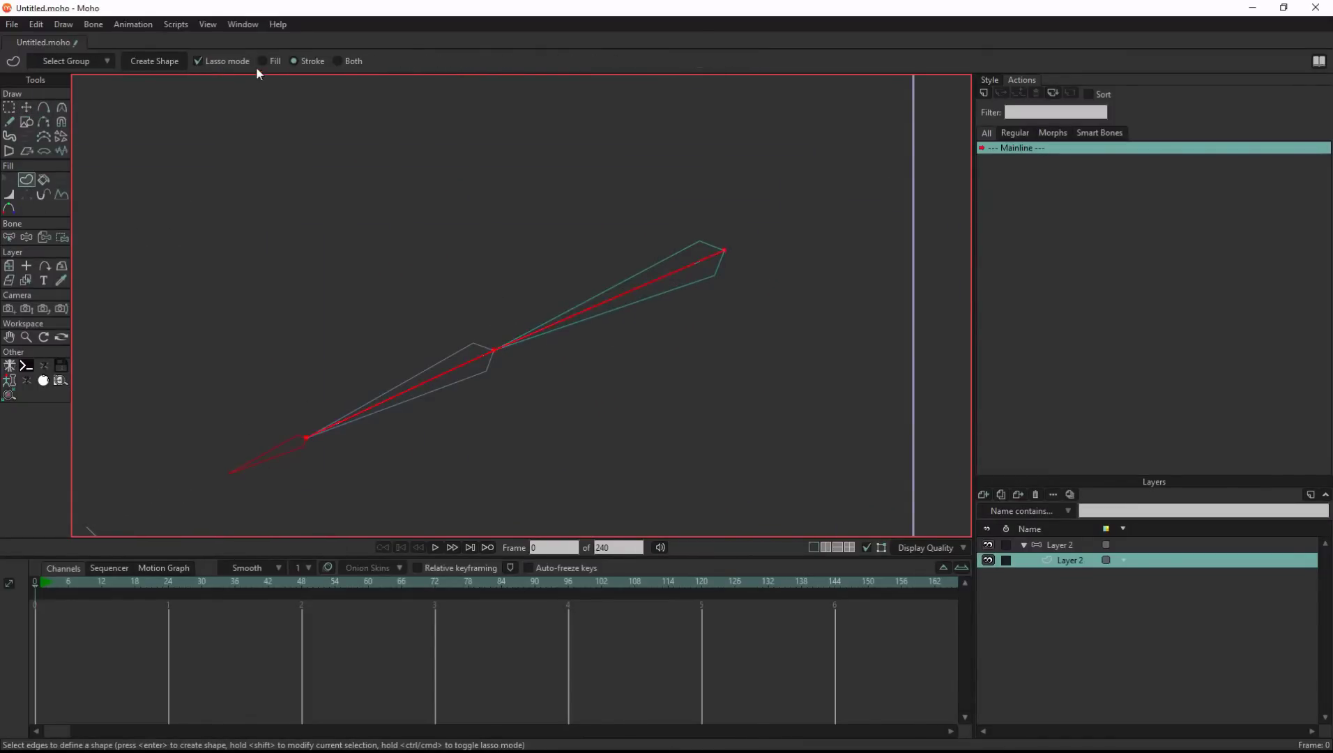
left_click(156, 63)
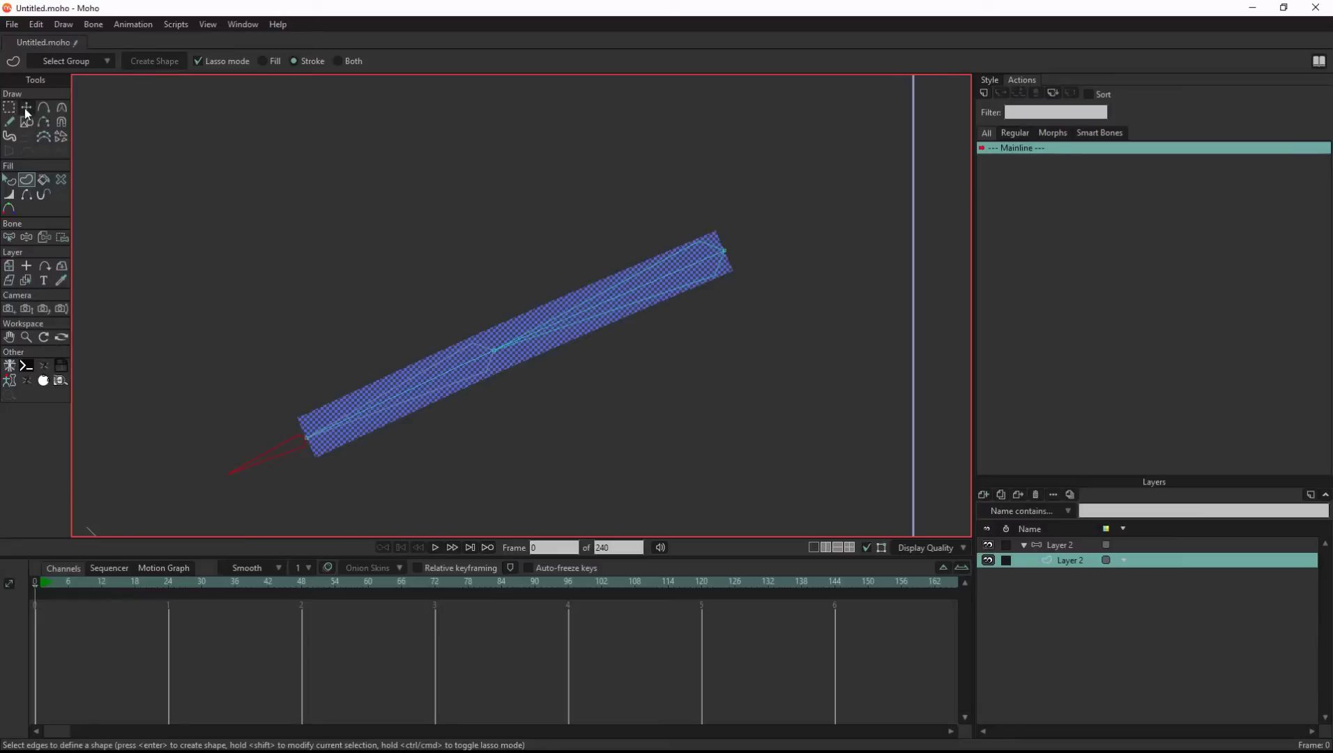
- Set the arm shape's stroke colour to skin orange E49662
left_click(9, 179)
left_click(161, 62)
left_click(322, 441)
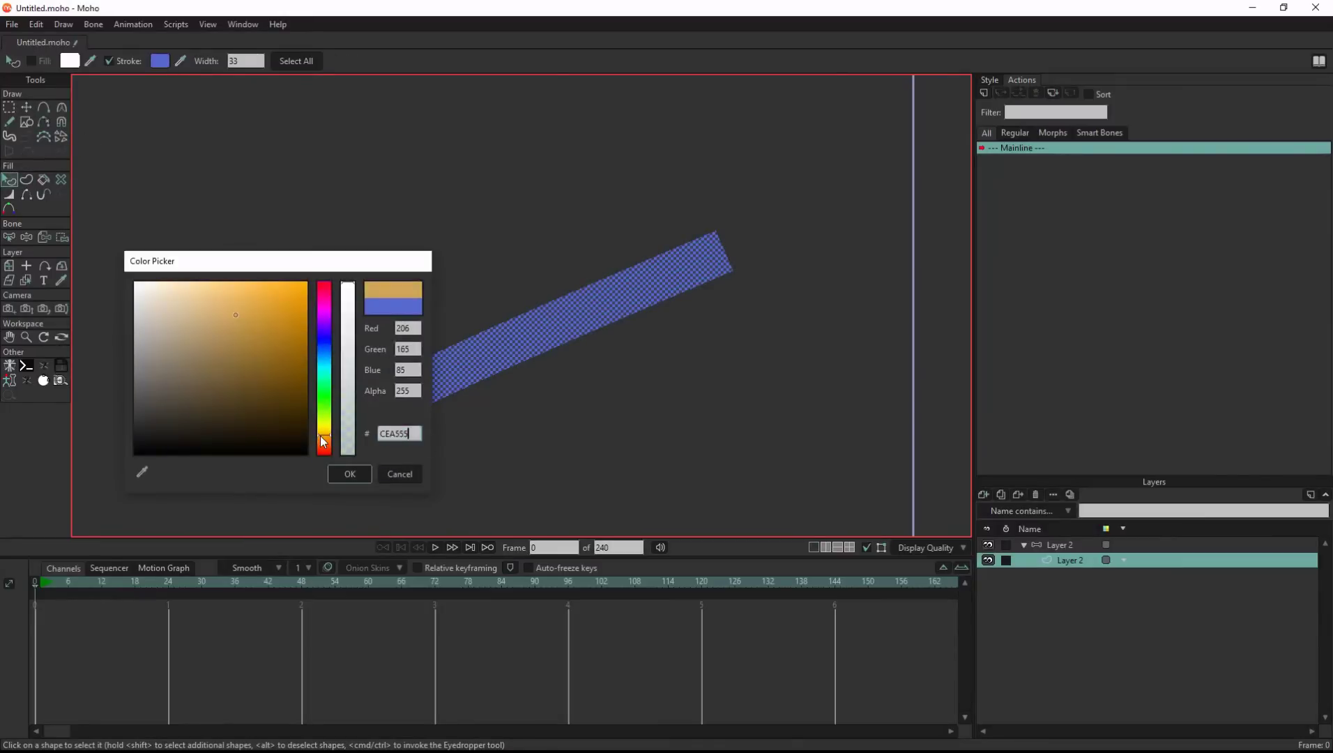
left_click_drag(323, 442, 325, 448)
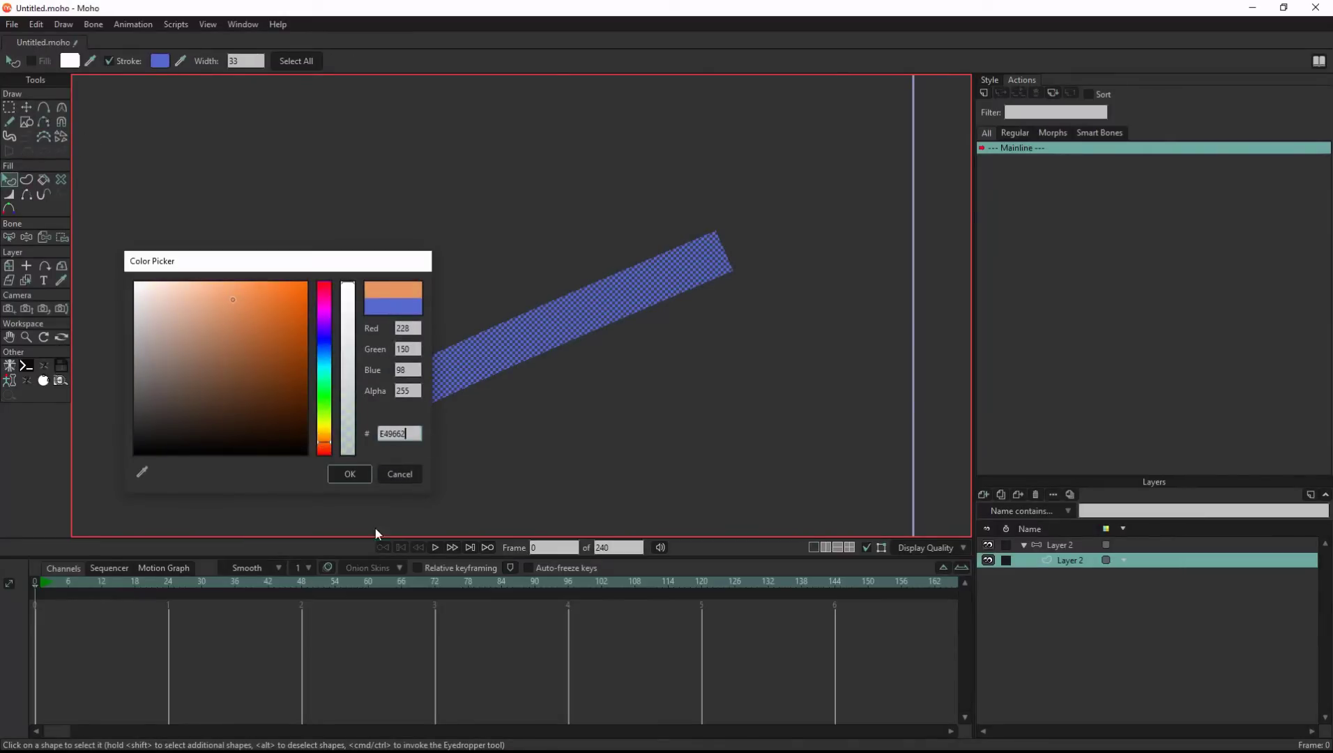
key("Return")
- Turn on round caps for the arm's stroke and deselect the shape
scroll(613, 431, "down", 4)
left_click(547, 333)
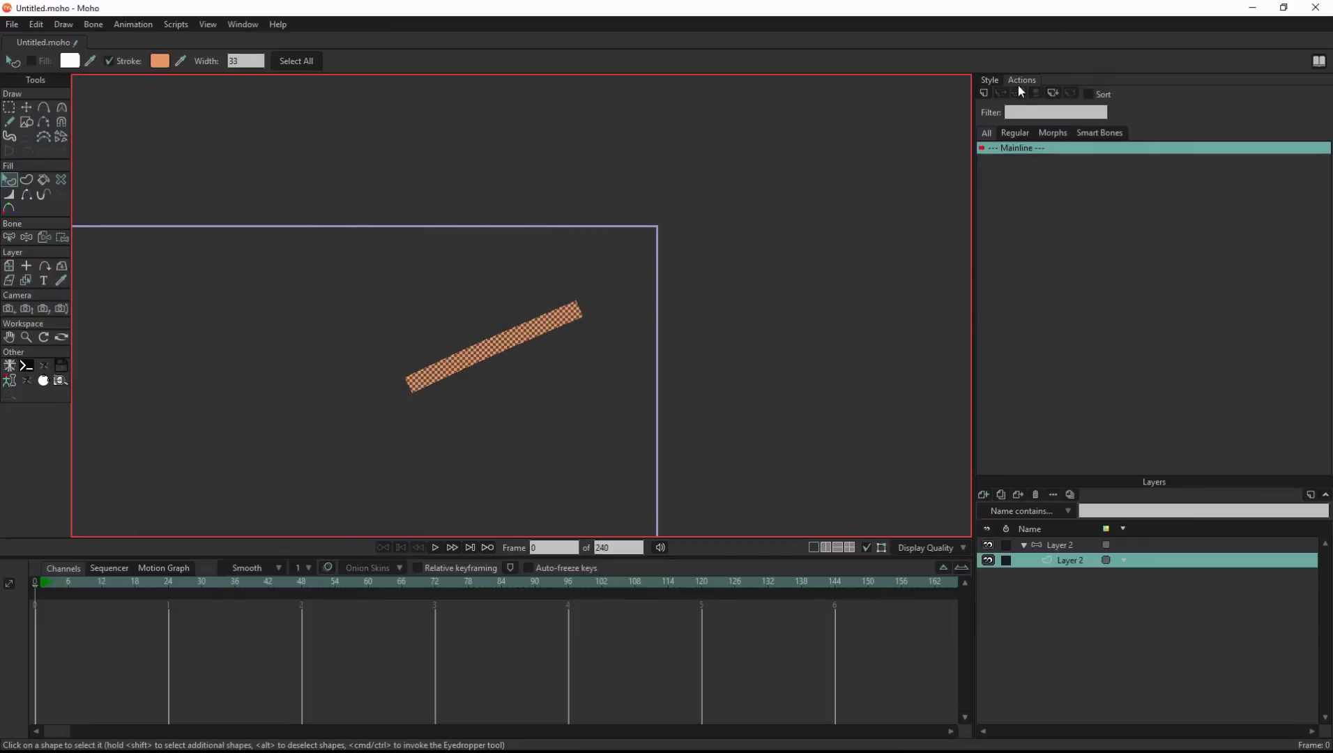
left_click(990, 82)
left_click(986, 271)
scroll(499, 354, "up", 2)
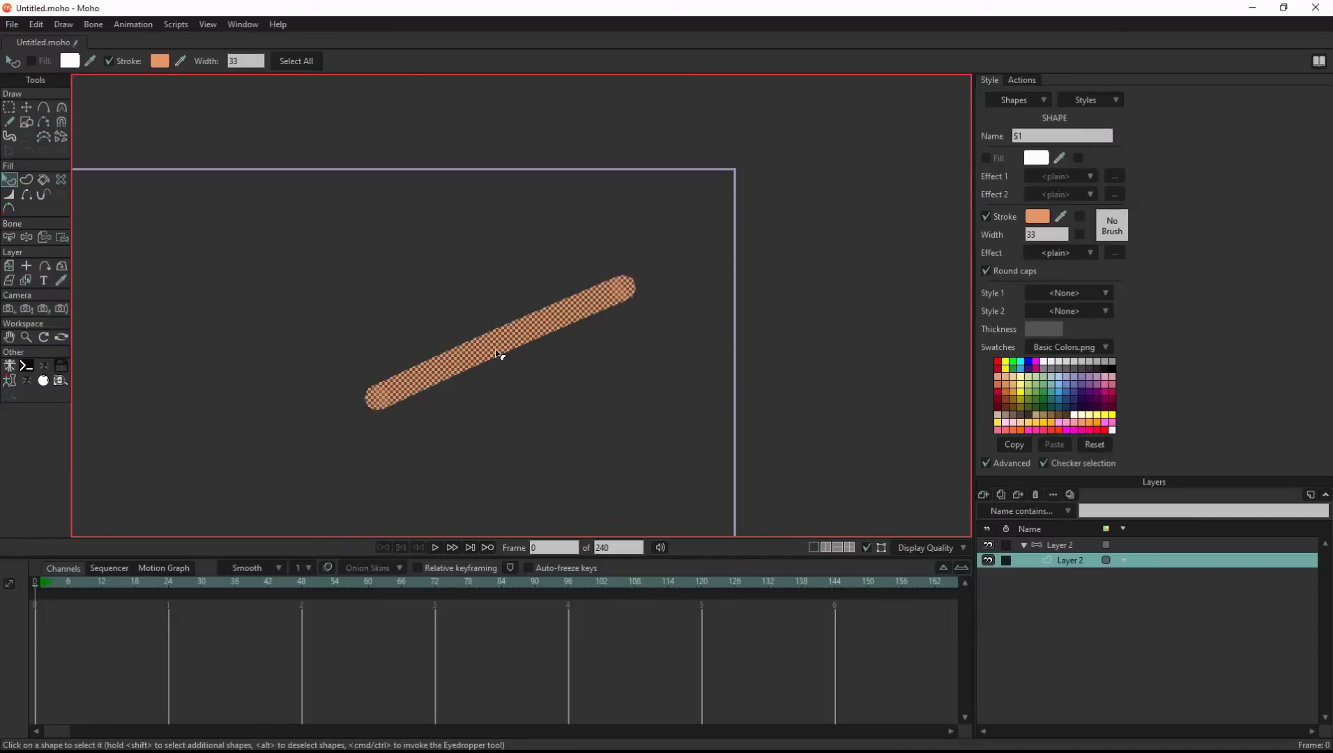
scroll(499, 355, "up", 2)
left_click(708, 428)
- Add a short bone pointing away from the elbow in the bone layer and name it Joint Smooth/hard
left_click(1066, 547)
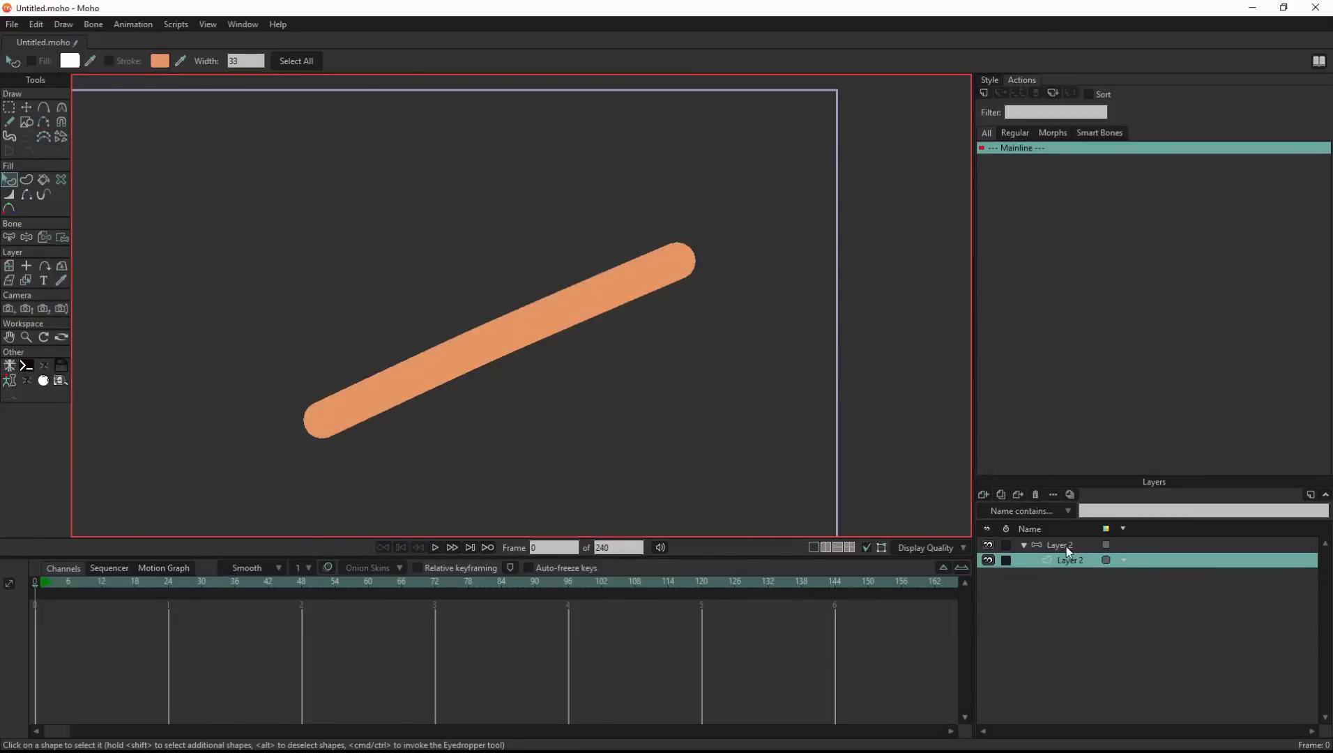
key("a")
left_click_drag(486, 352, 533, 430)
double_click(191, 64)
type("Join")
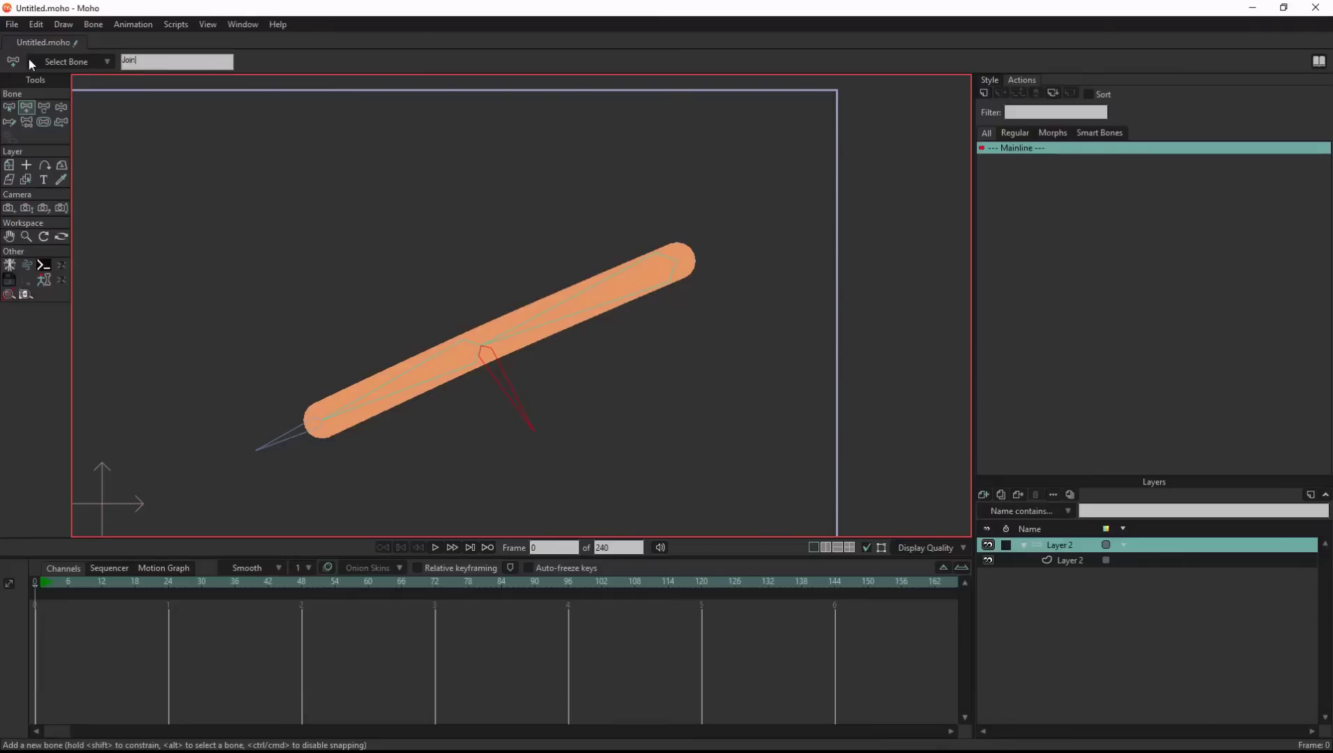
type("t Smooth/ hard")
key("Left")
key("Left")
key("Left")
key("Left")
key("BackSpace")
key("Return")
- Enable angle constraints on the Joint Smooth/hard bone with a minimum of -30 and a maximum of 30 degrees
key("b")
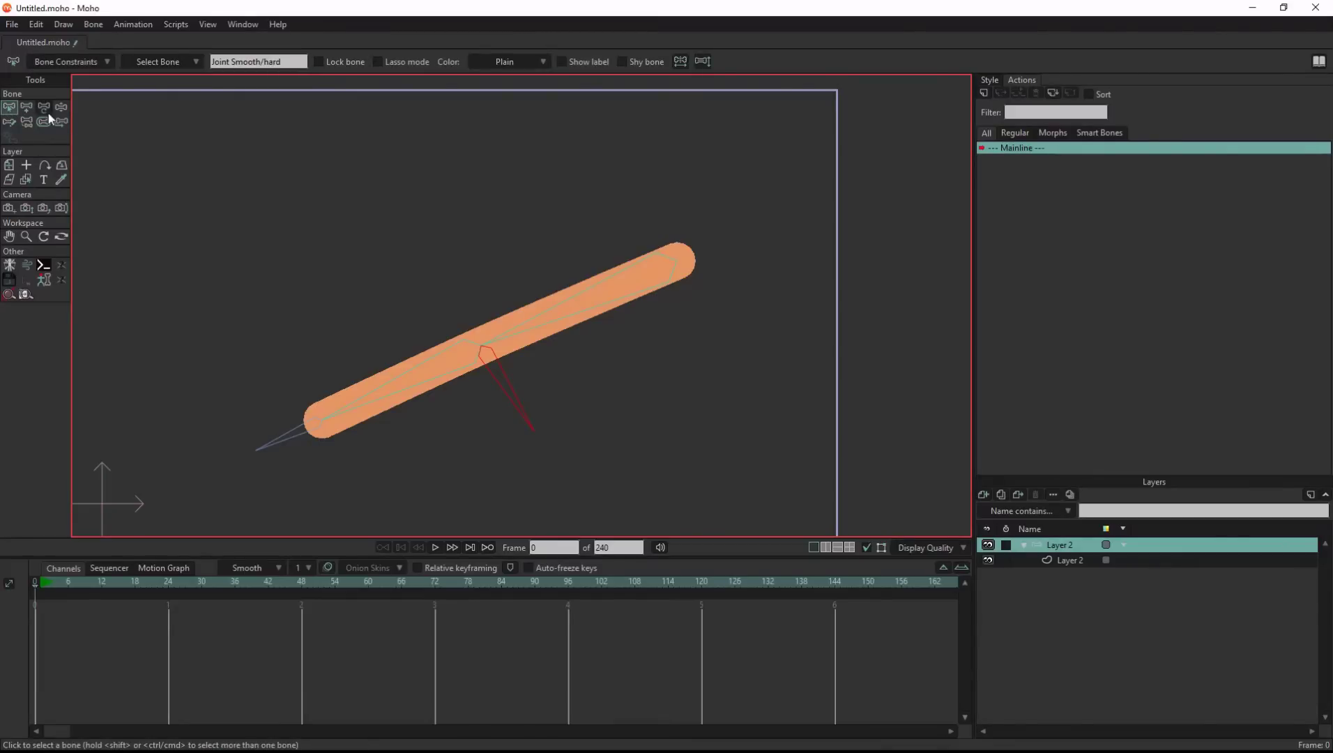
left_click(70, 62)
left_click(37, 82)
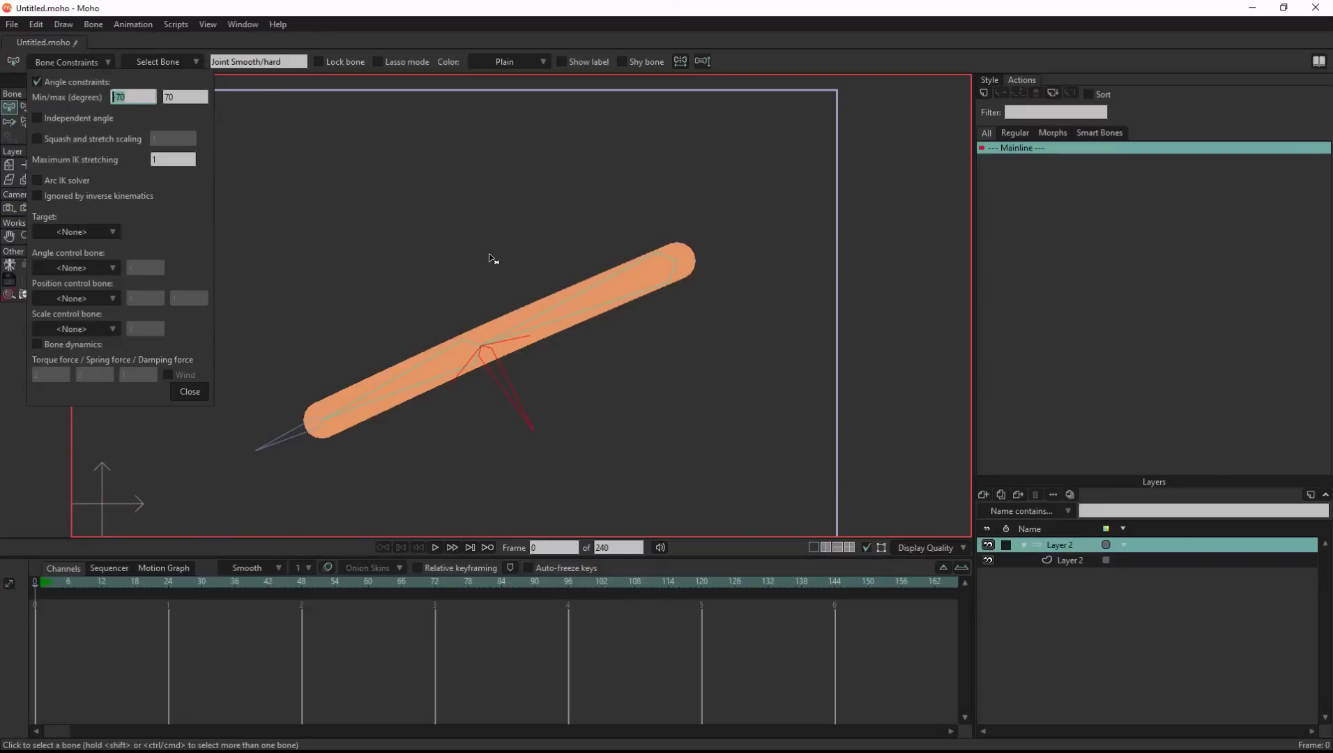
key("Tab")
type("30")
key("Tab")
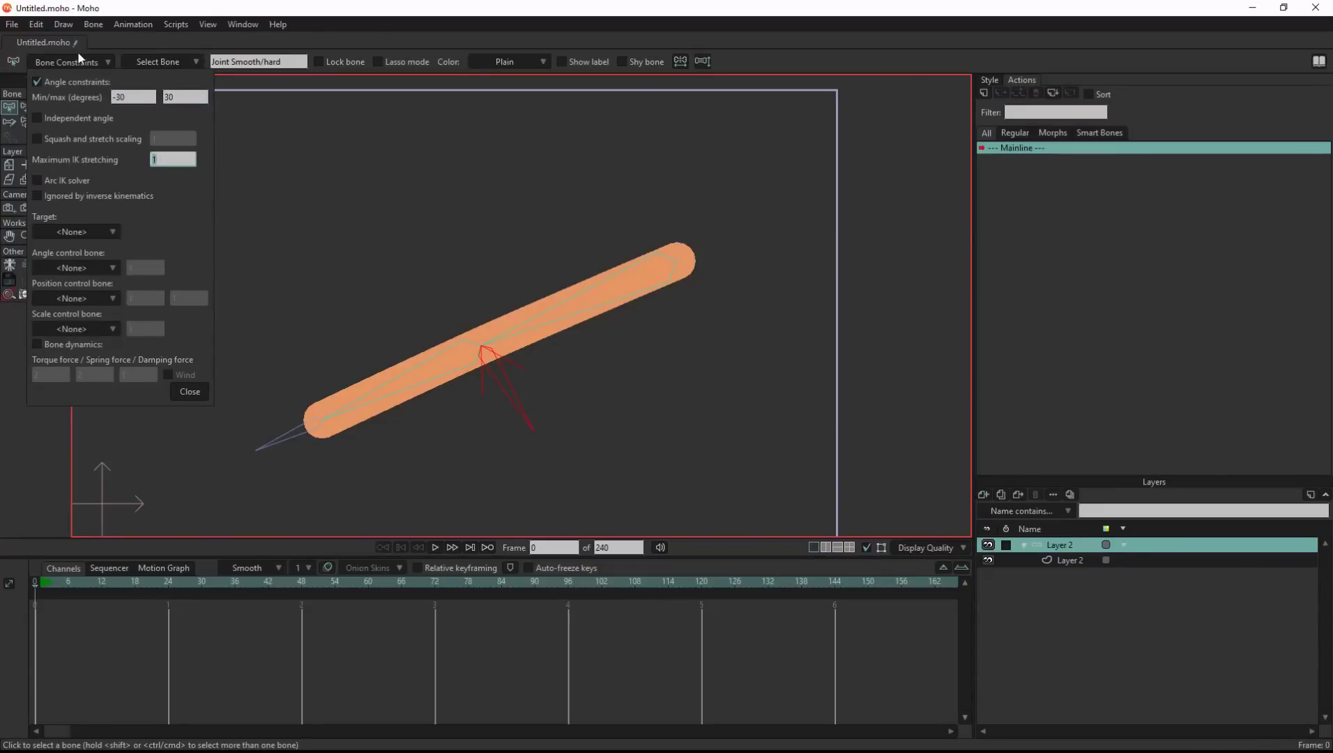
left_click(26, 106)
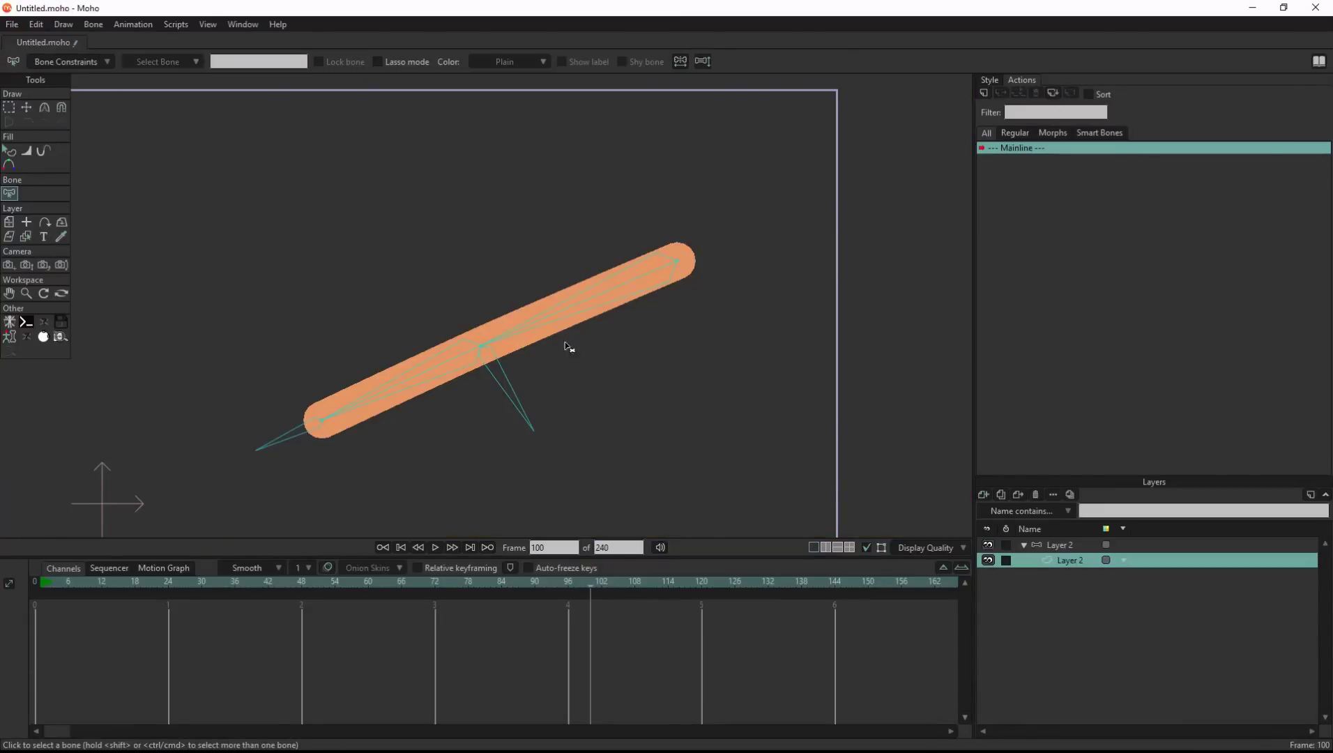
- At frame 0, bind the arm line's shoulder point to the Arm bone and its wrist point to the Forearm bone
key("shift+Left")
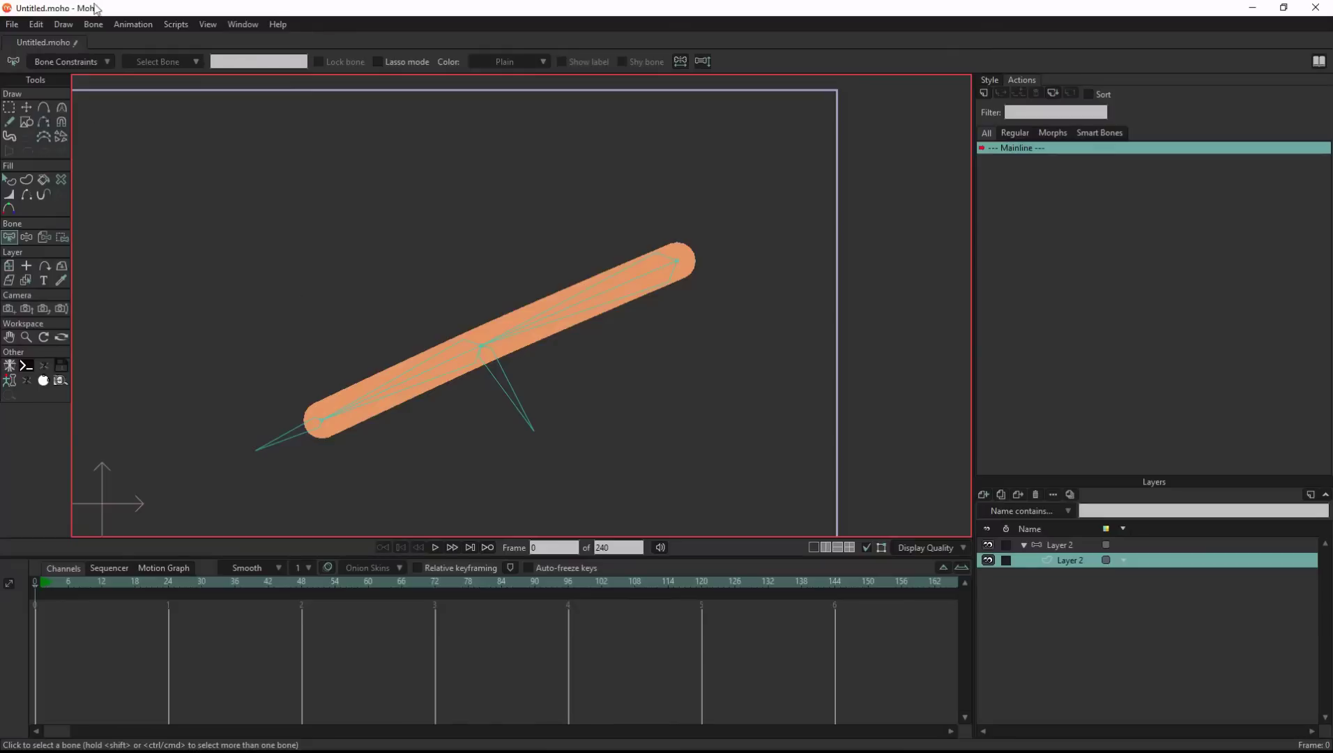
left_click(60, 239)
left_click_drag(648, 284, 709, 286)
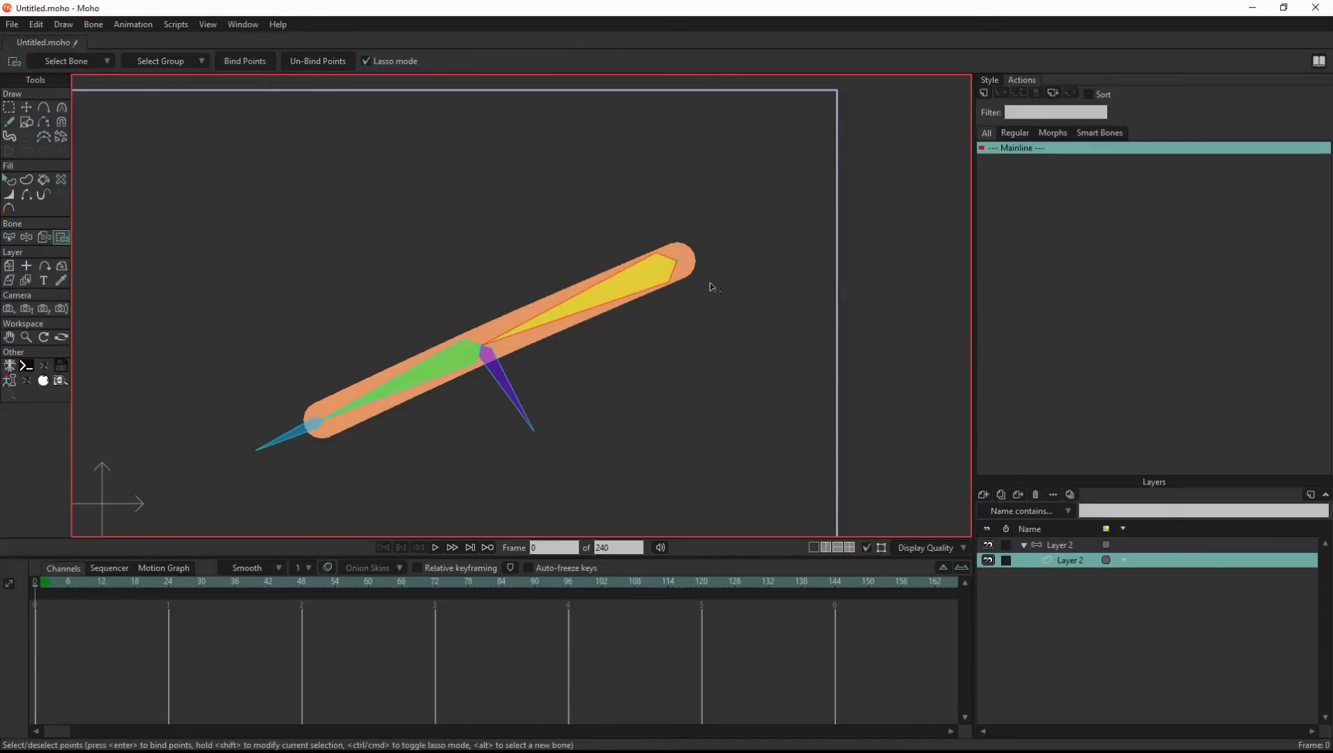
mouse_move(408, 382)
left_mouse_down()
mouse_move(446, 467)
mouse_move(304, 519)
left_mouse_up()
- Rotate the Forearm bone upward at frame 55 so the arm bends at the elbow
left_click(341, 582)
left_click(1082, 544)
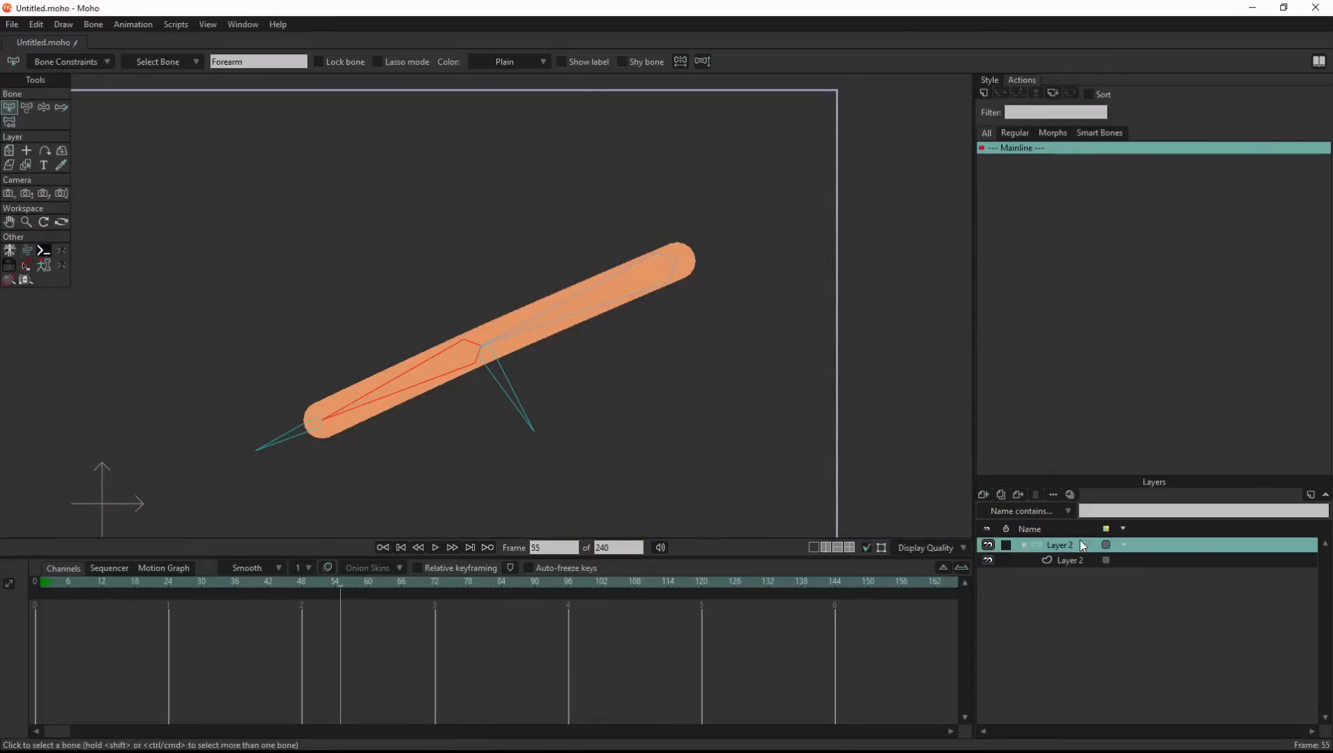
left_click(28, 108)
left_click_drag(396, 375, 520, 244)
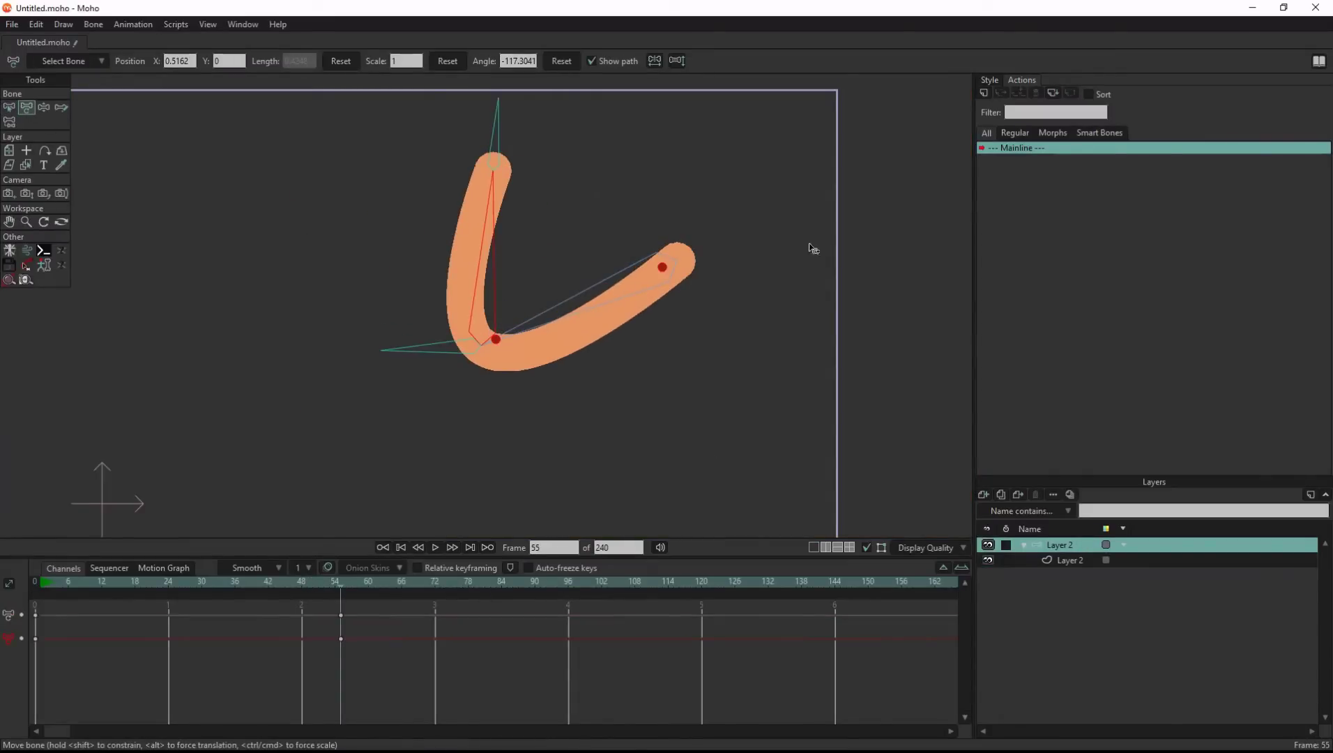
- Create a smart bone action named Joint Smooth/hard for the elbow's control bone
left_click(9, 107)
left_click(403, 352)
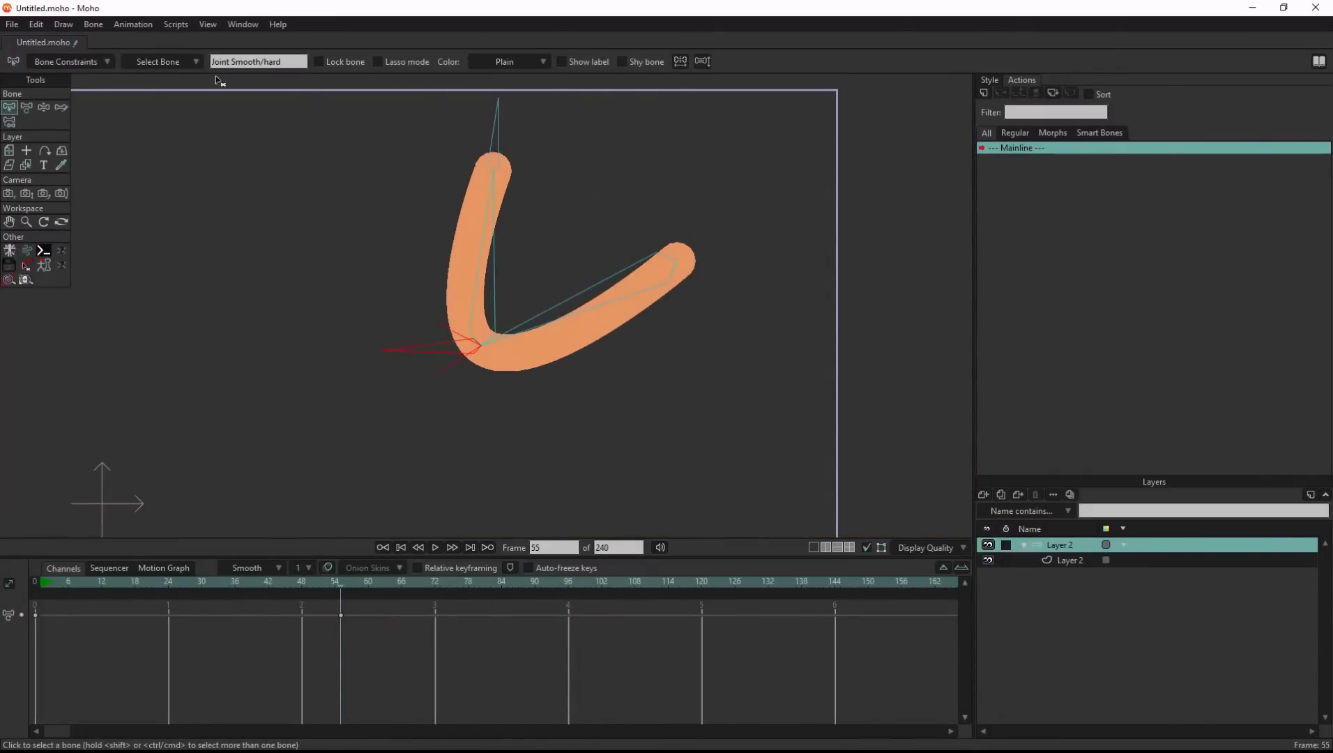
left_click(984, 96)
left_click(676, 426)
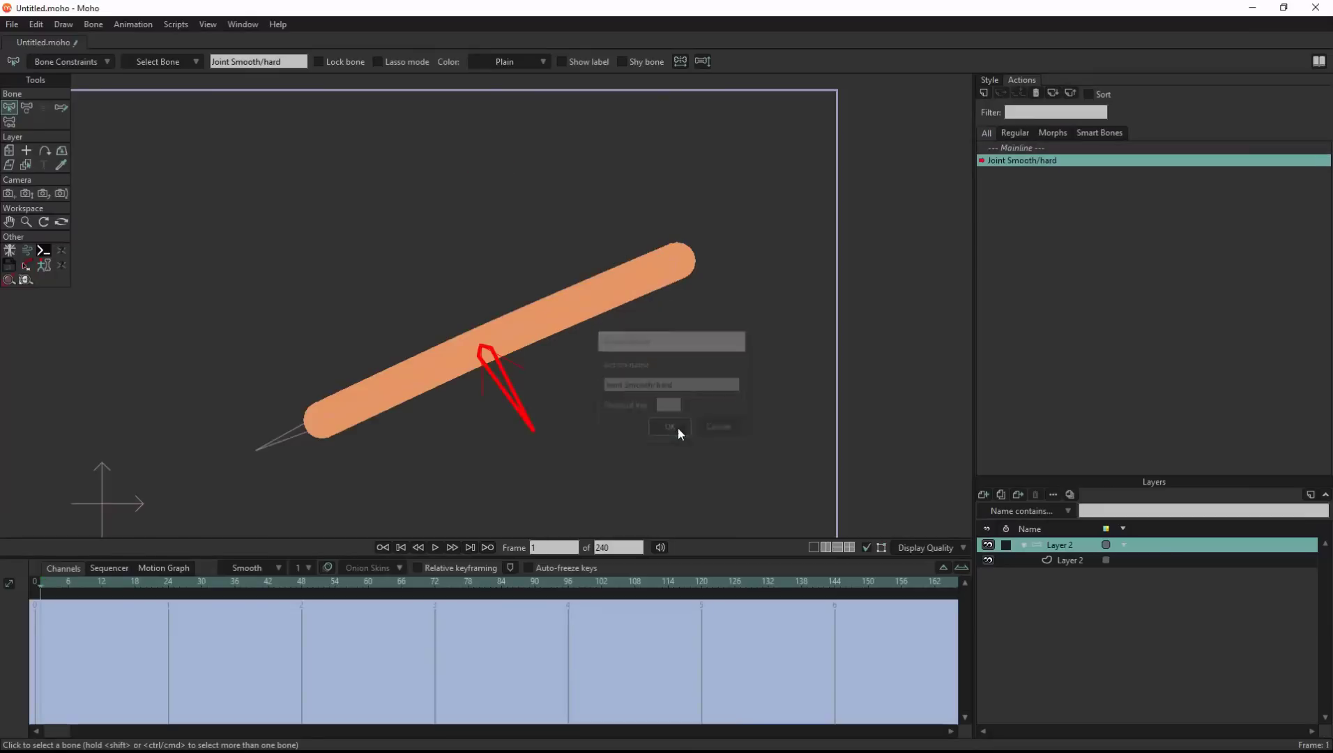
- Rotate the Joint Smooth/hard bone counterclockwise to its angle limit at frame 1 of the action
left_click(27, 108)
left_click_drag(503, 389, 593, 335)
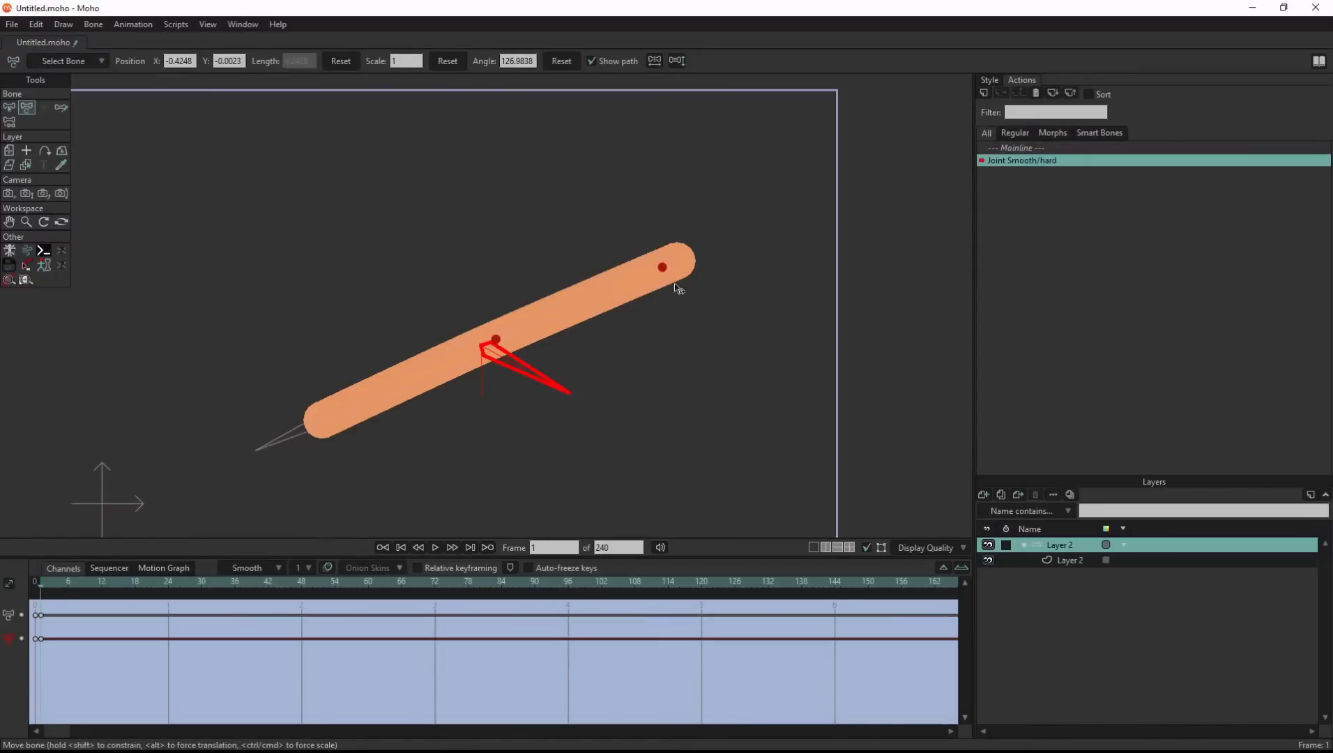
- Rotate the Joint Smooth/hard bone clockwise to its other angle limit at frame 100 of the action
left_click_drag(58, 580, 428, 557)
left_click_drag(561, 568, 589, 571)
left_click_drag(568, 392, 483, 446)
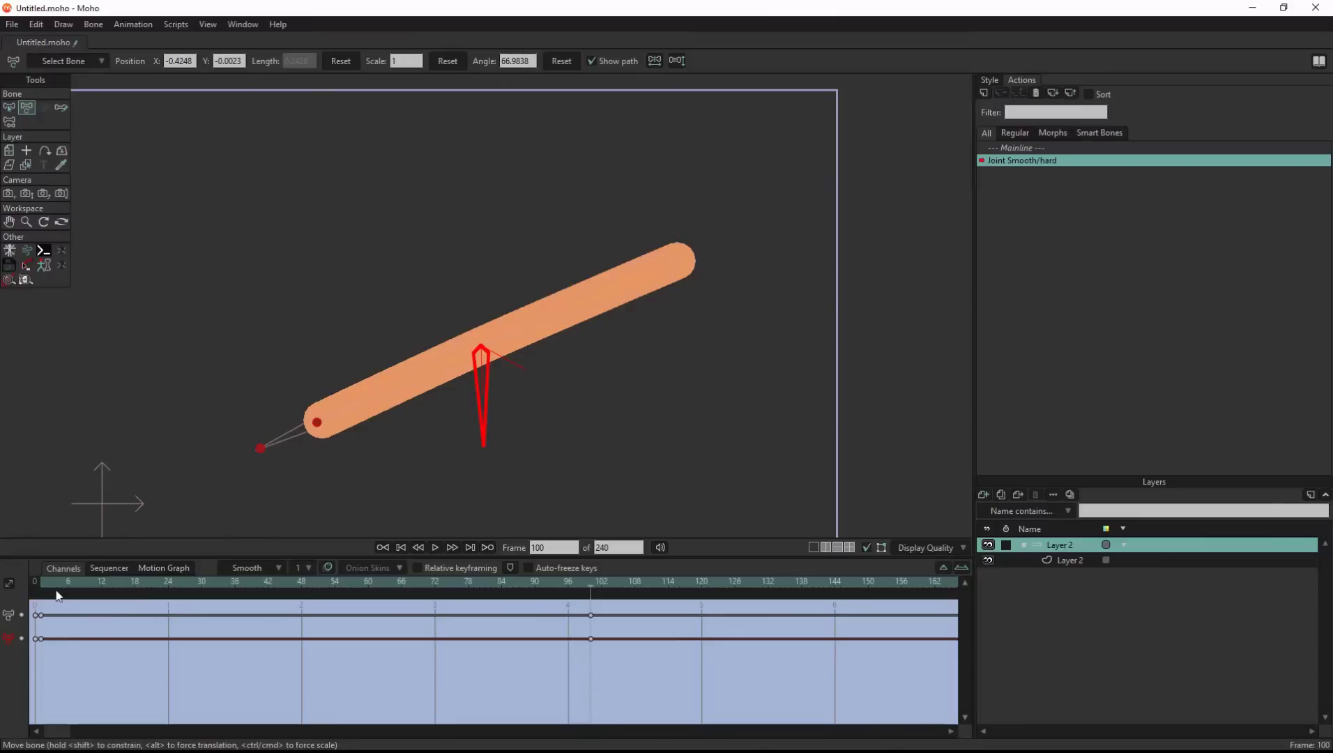
- Set the arm line's elbow point curvature to 0.5 at frame 100 of the Joint Smooth/hard action
left_click_drag(58, 594, 580, 616)
left_click(589, 582)
right_click(351, 400, "alt")
left_click(239, 296)
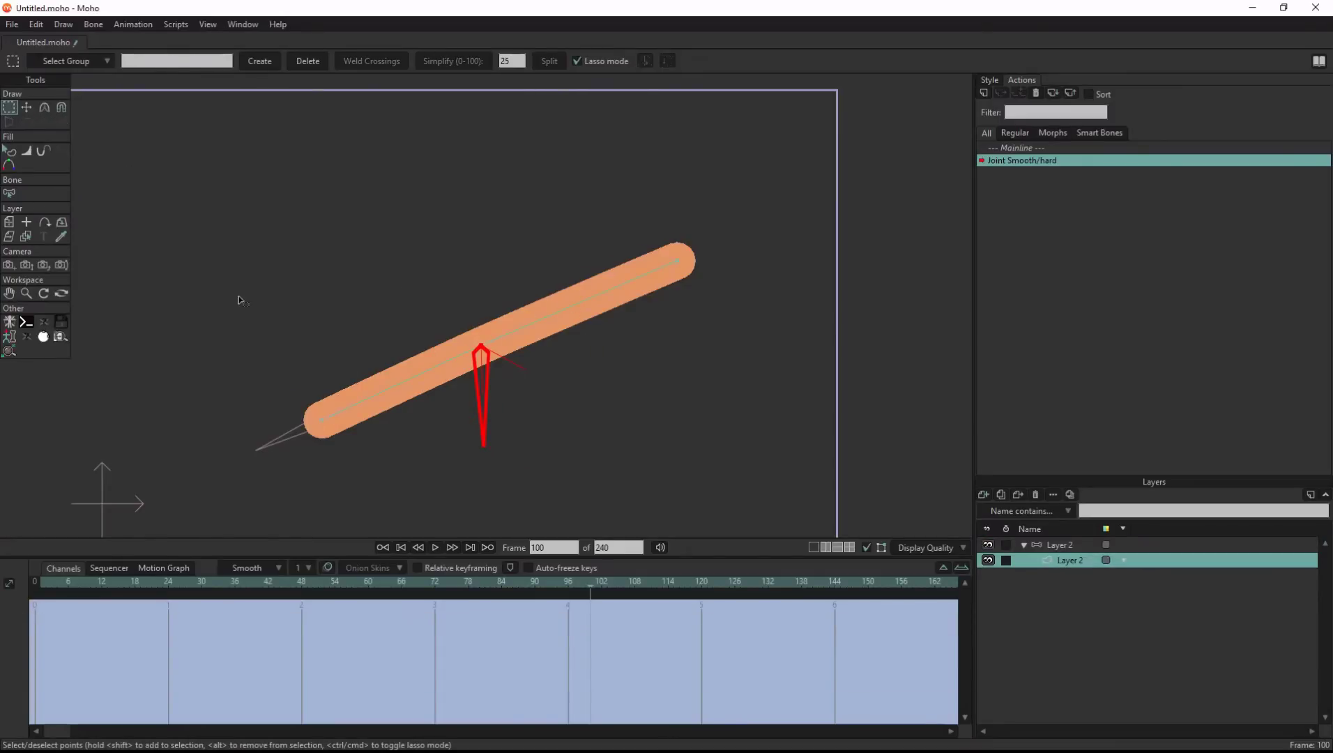
key("c")
left_click_drag(202, 57, 118, 59)
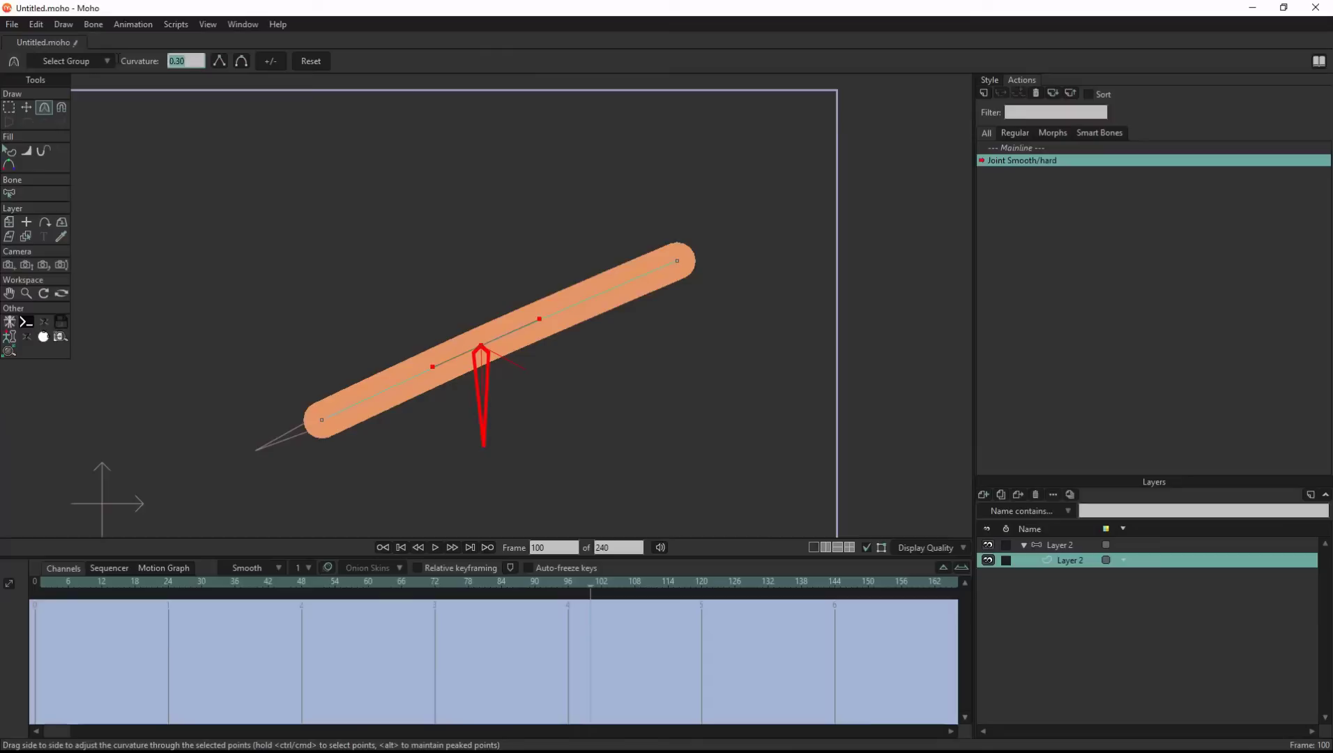
type(".5")
key("Return")
- Set the elbow point's curvature to 0 at frame 1 of the action, and return to the mainline
left_click(41, 581)
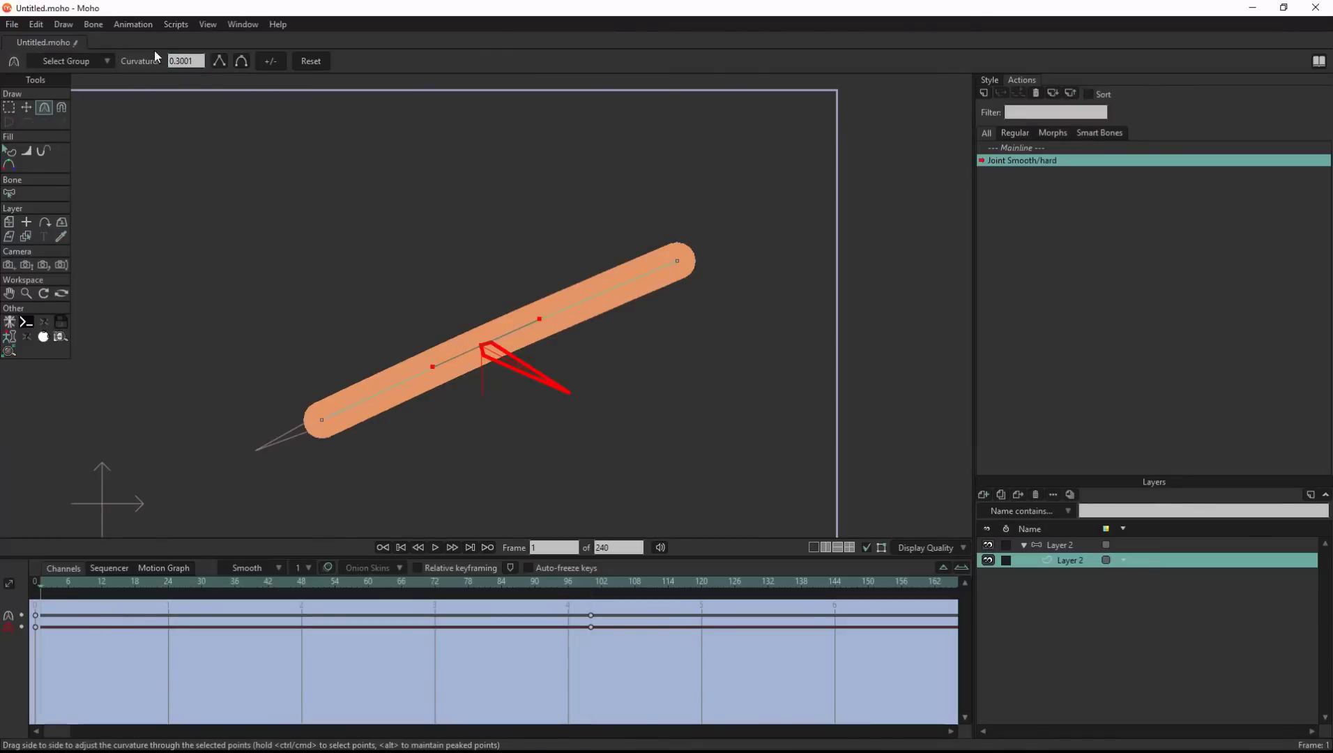
double_click(185, 61)
type("0")
key("Return")
left_click_drag(43, 584, 717, 545)
double_click(1020, 148)
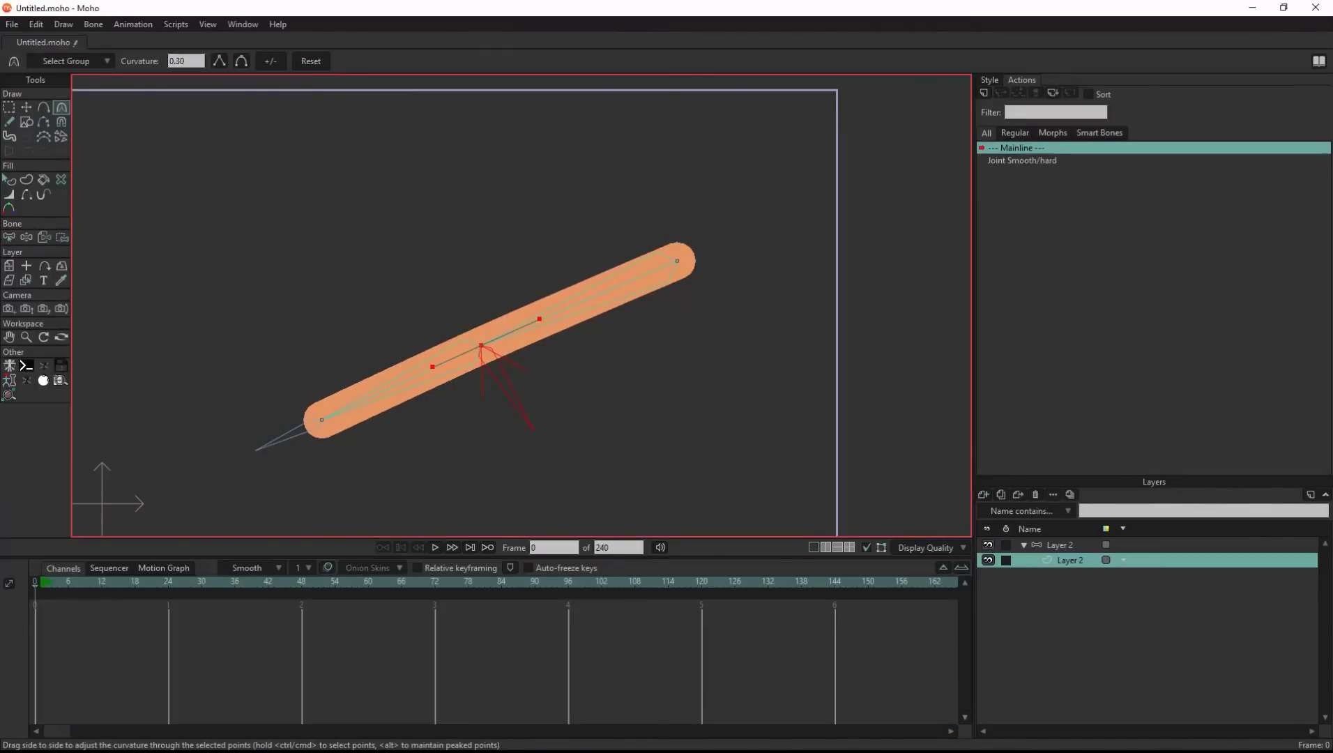
- Duplicate the arm's vector layer as Cloth and rename the original layer Skin
mouse_move(438, 390)
left_mouse_down()
mouse_move(417, 336)
mouse_move(441, 408)
left_mouse_up()
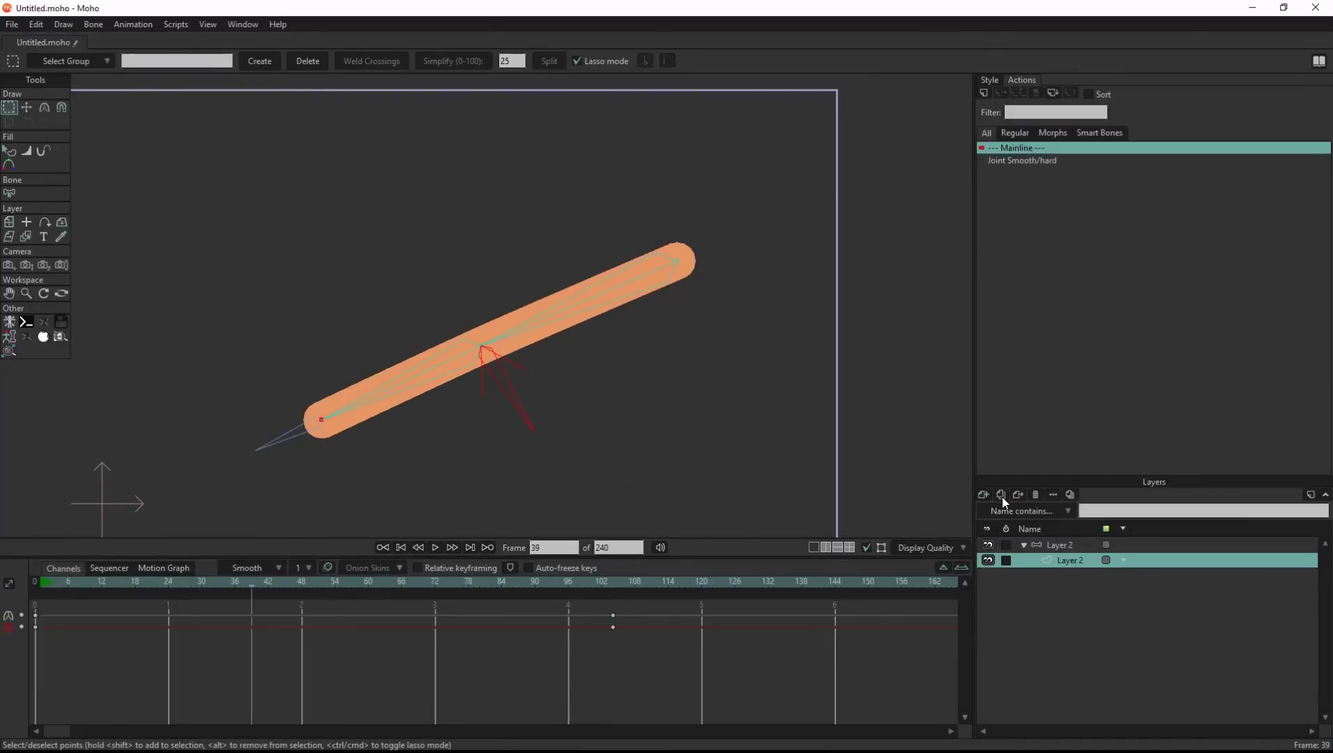
left_click(1001, 495)
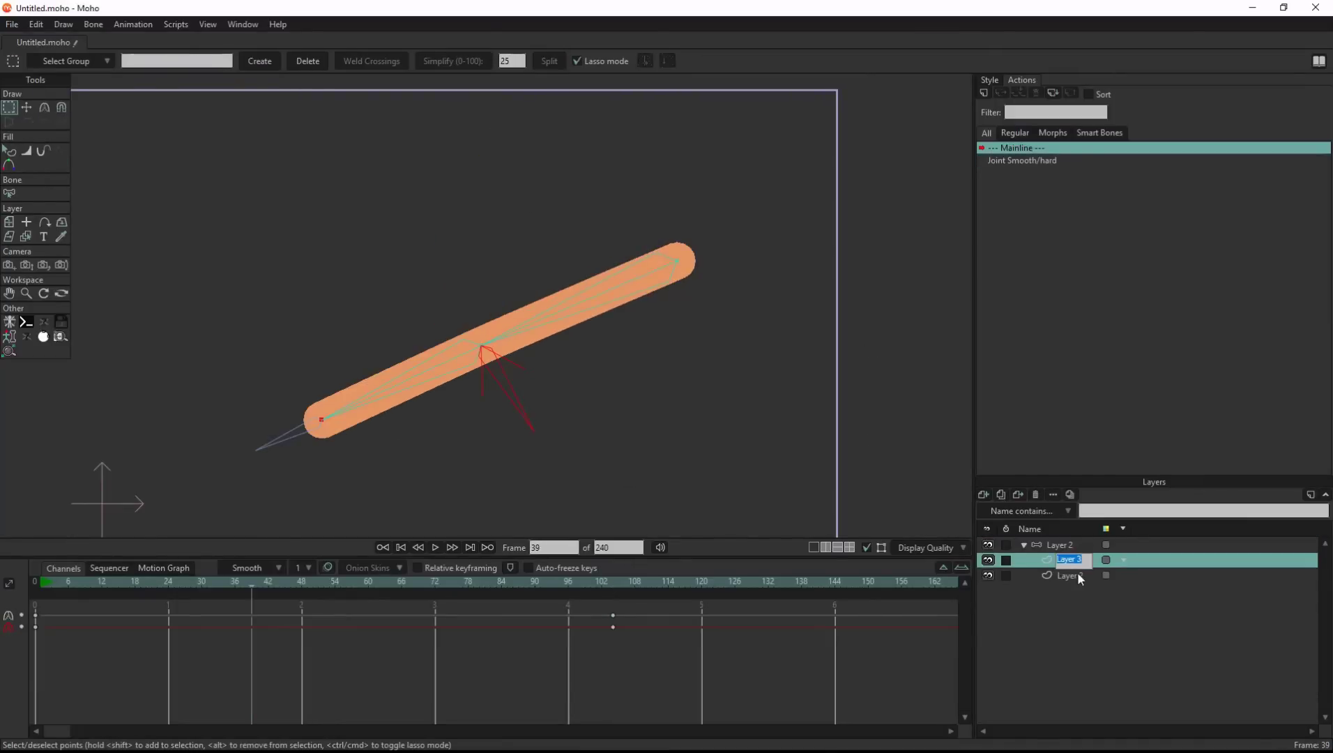
type("Cloth")
key("Return")
double_click(1078, 575)
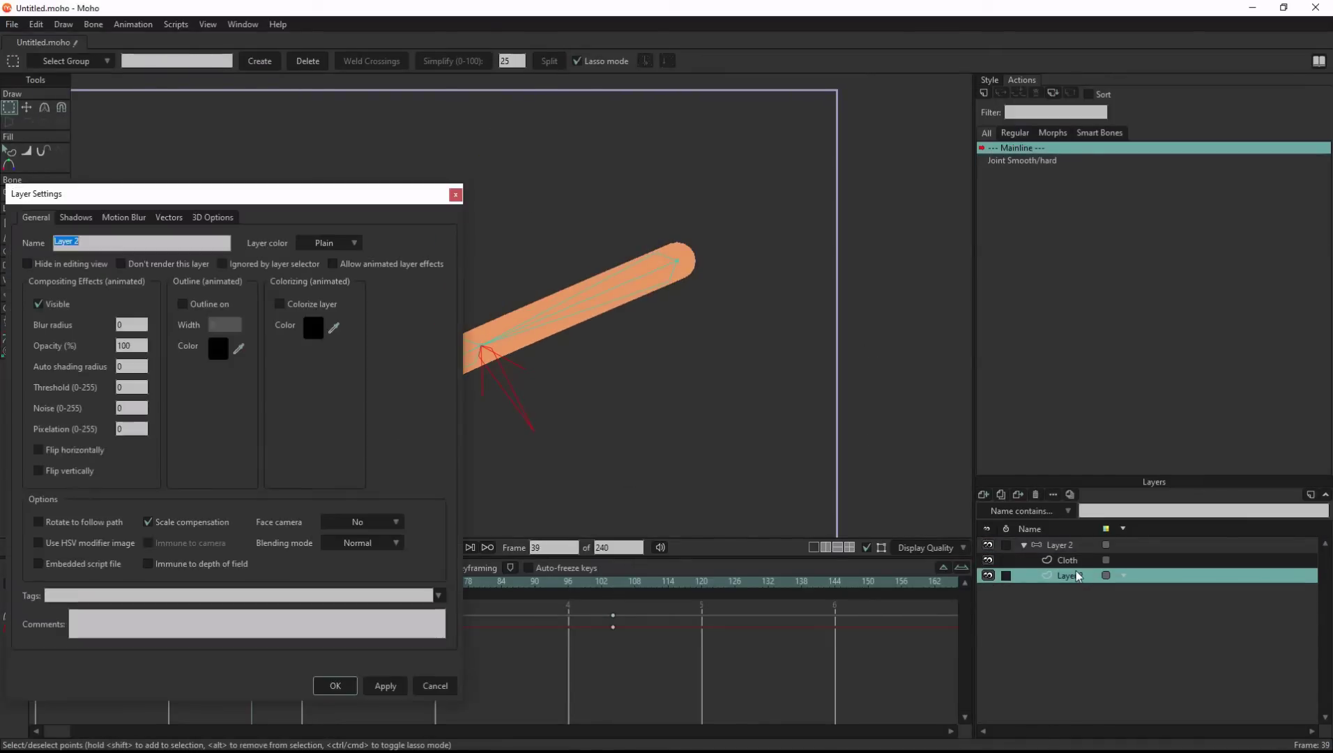
type("Skin")
key("Return")
- Change the stroke colour of the Cloth layer's arm line to dark blue
left_click(1069, 561)
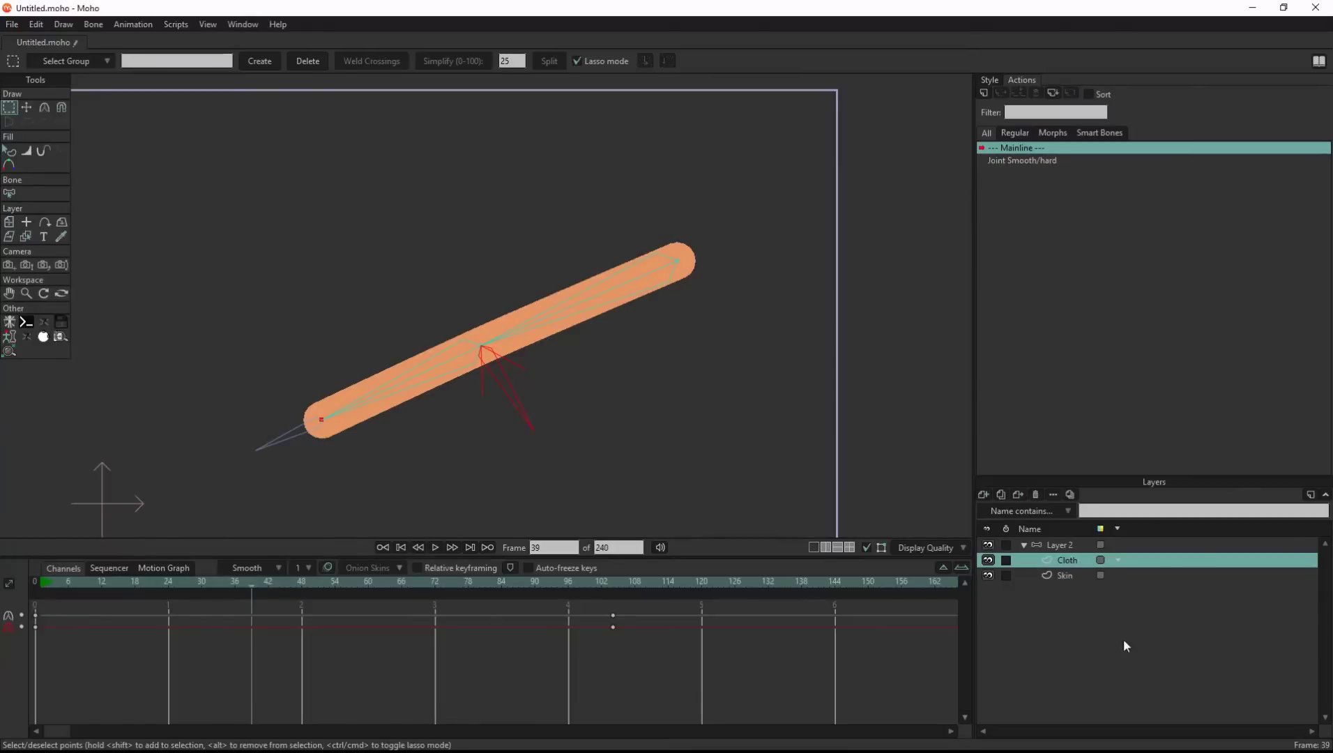
left_click(9, 149)
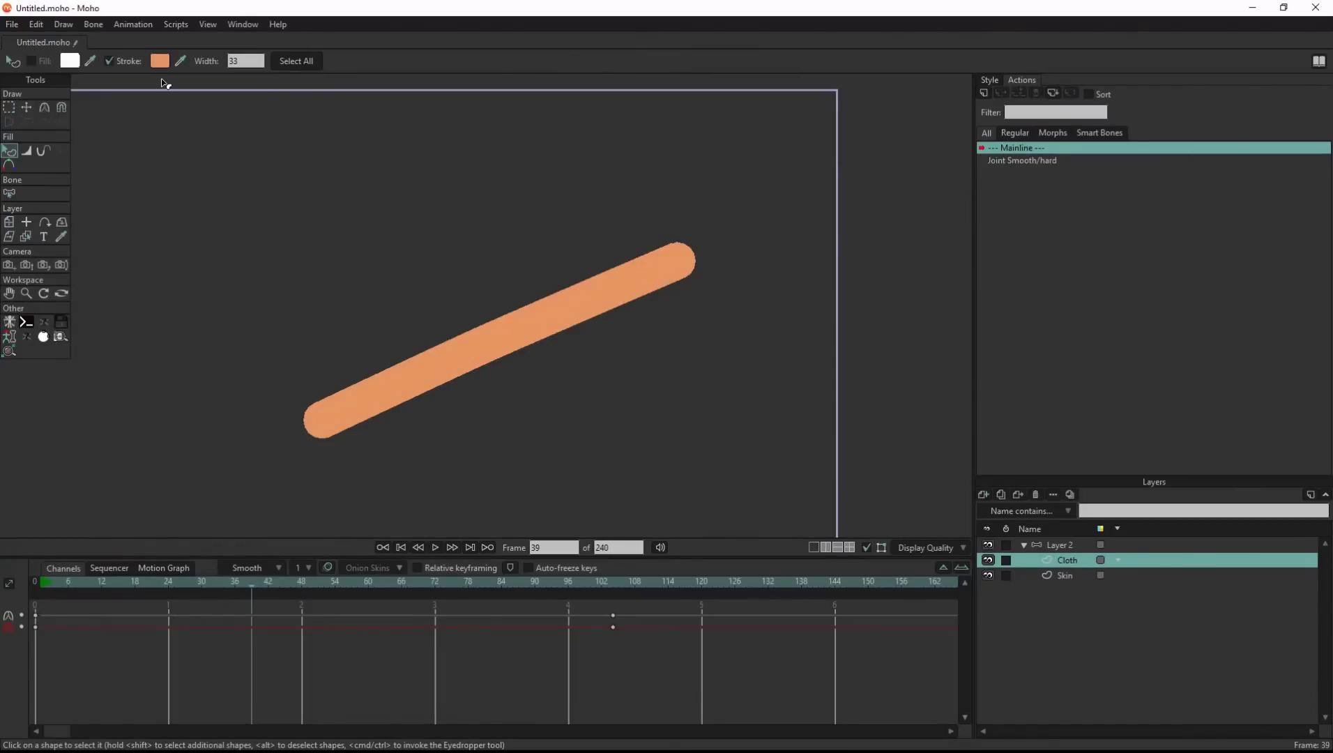
left_click(159, 60)
left_click(249, 390)
left_click(323, 337)
left_click(350, 472)
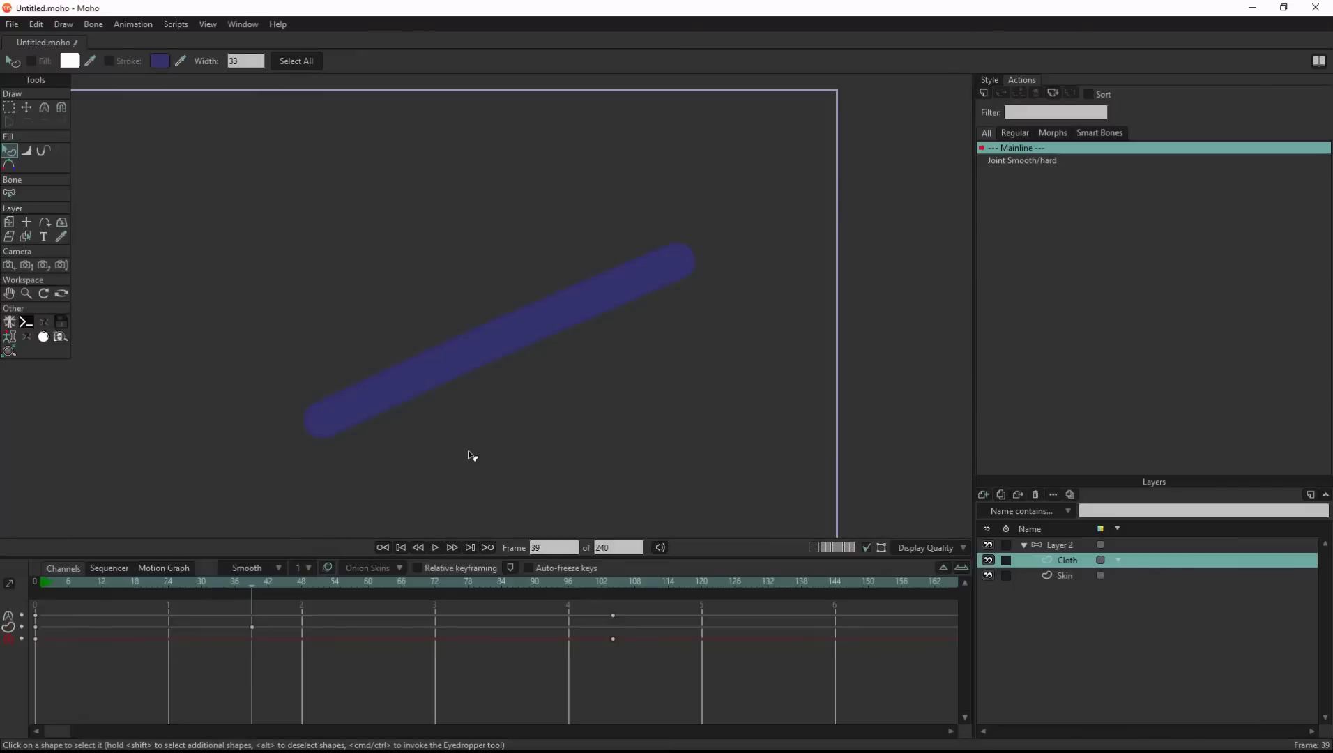
left_click(568, 313)
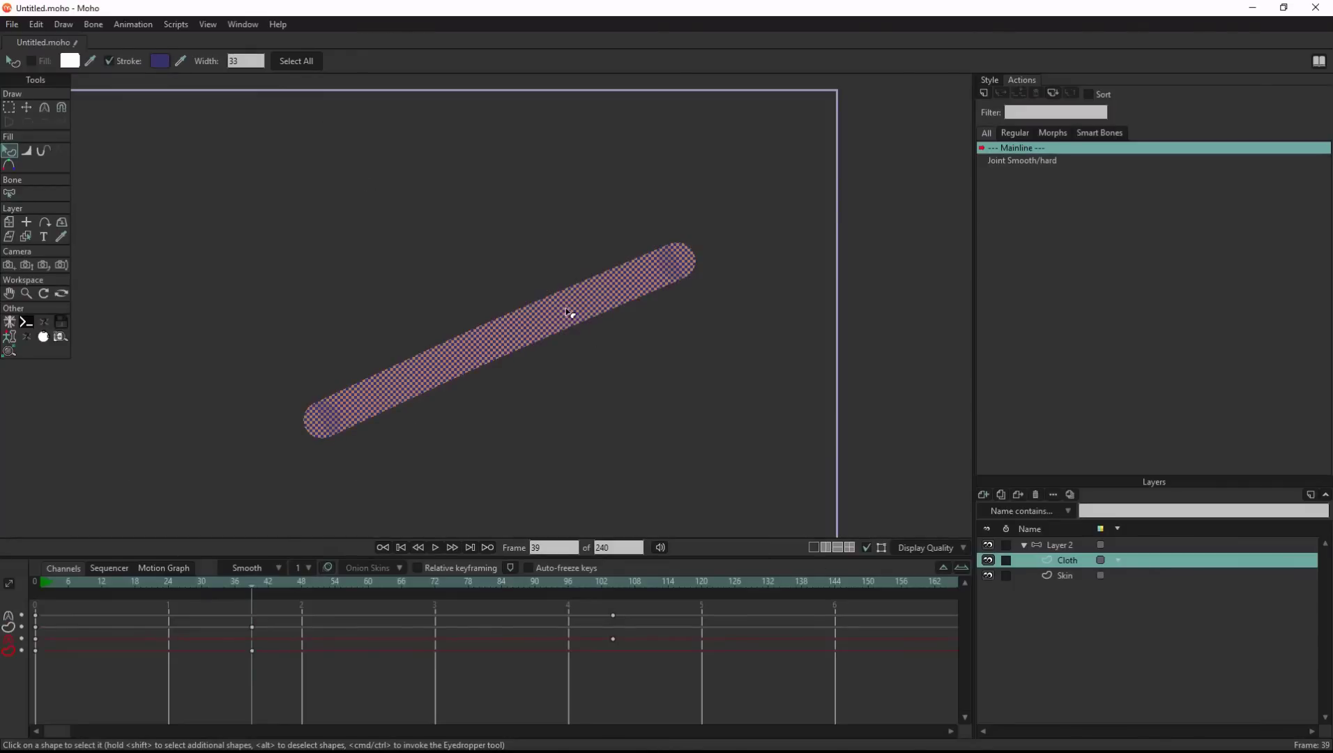
- Turn off round caps on the Cloth stroke and set its width to 41
left_click(990, 80)
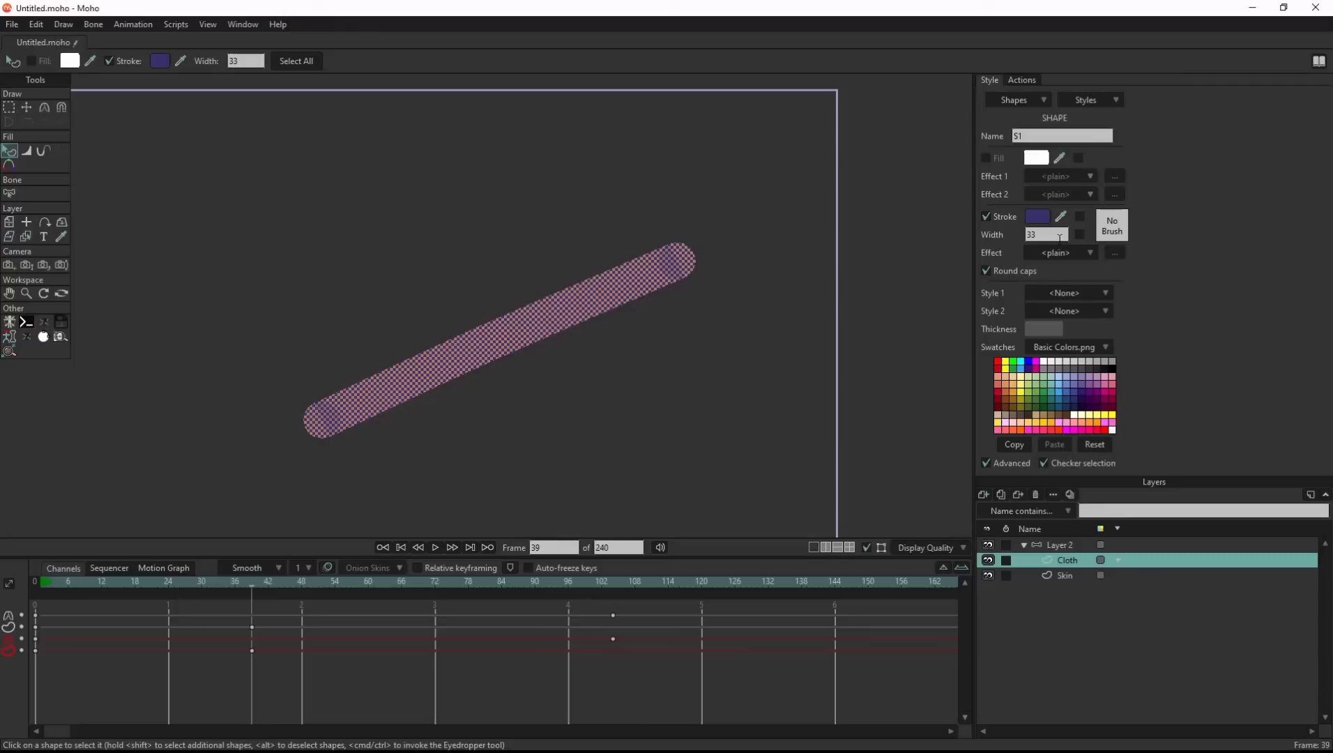
left_click(1023, 271)
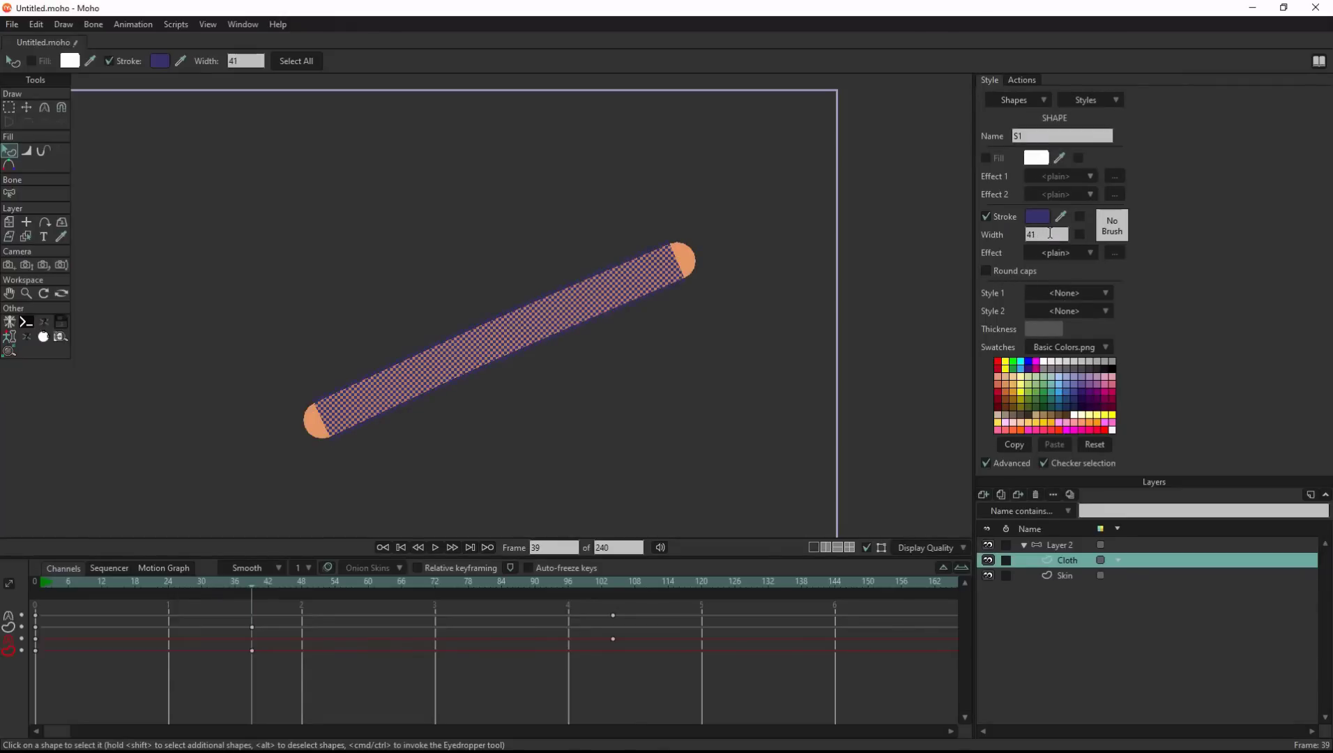
- Set the Cloth stroke's exposure end percentage to 46 so the sleeve covers only the upper arm
left_click(43, 151)
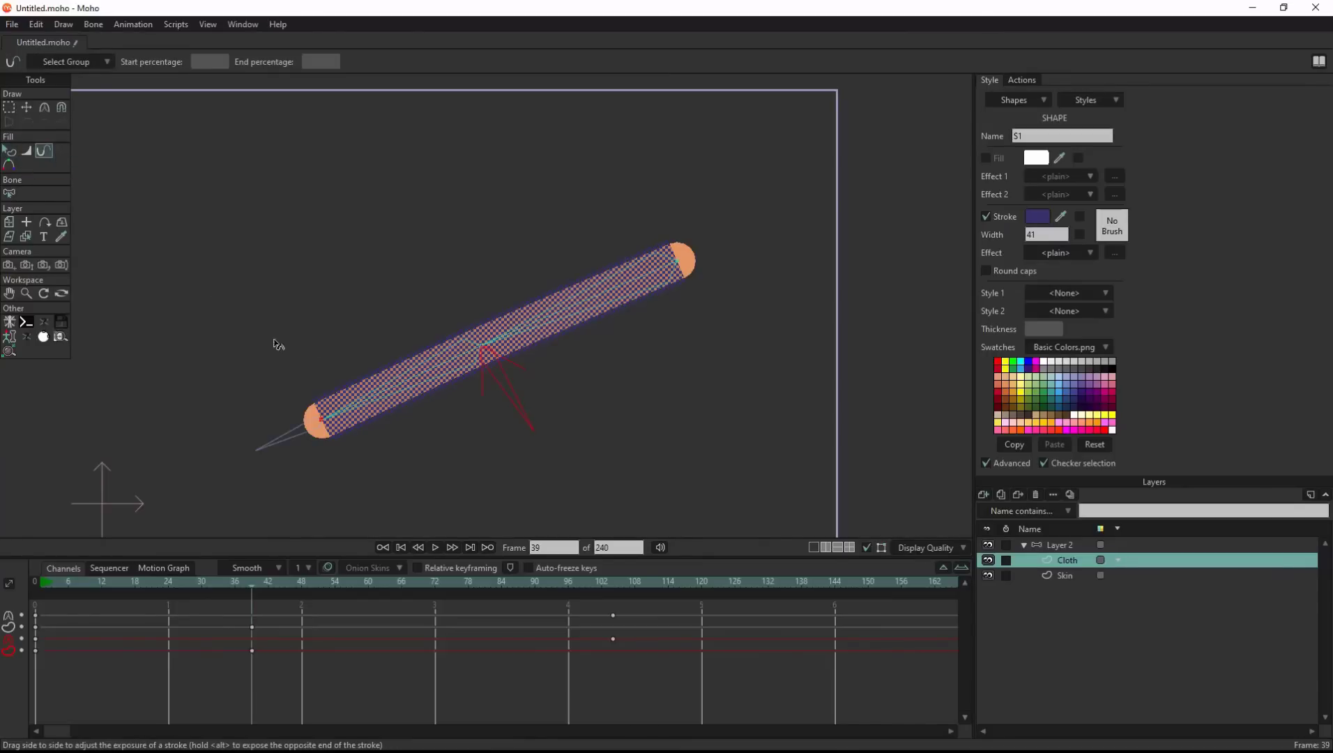
left_click(391, 403)
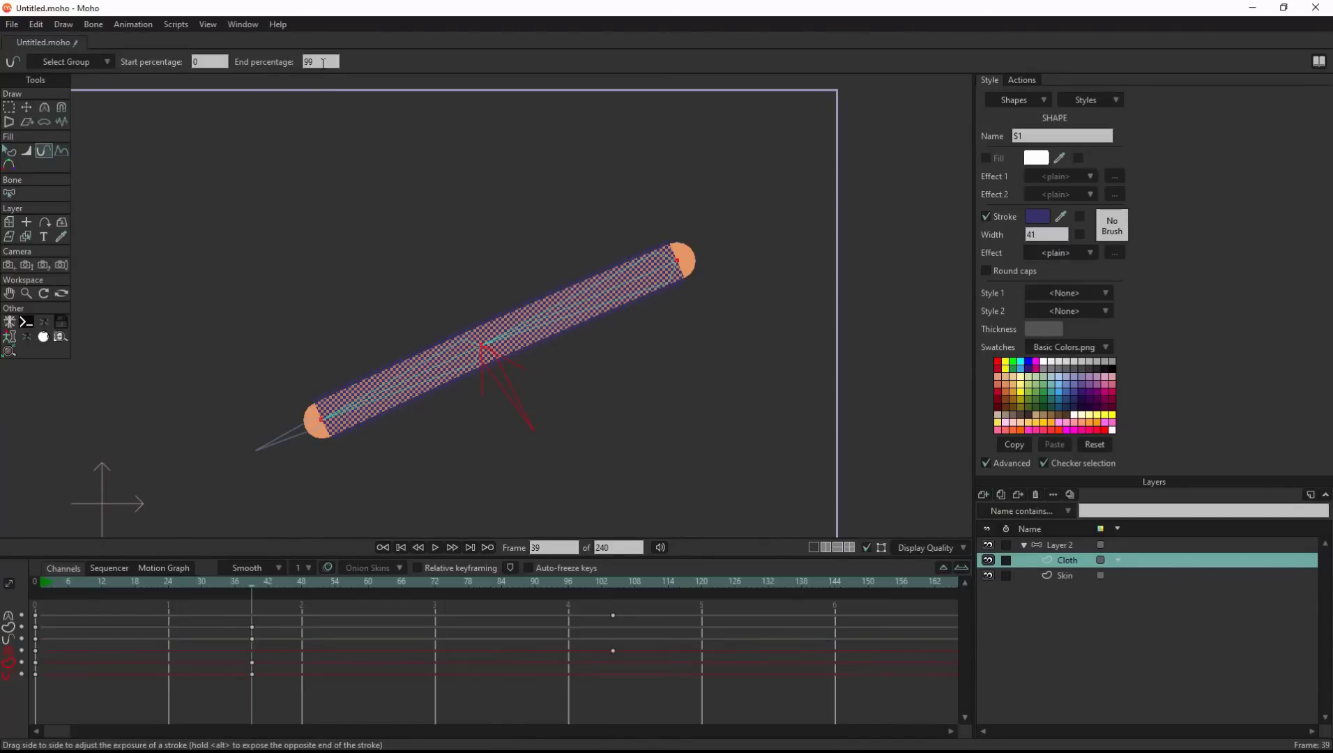
scroll(323, 63, "down", 12)
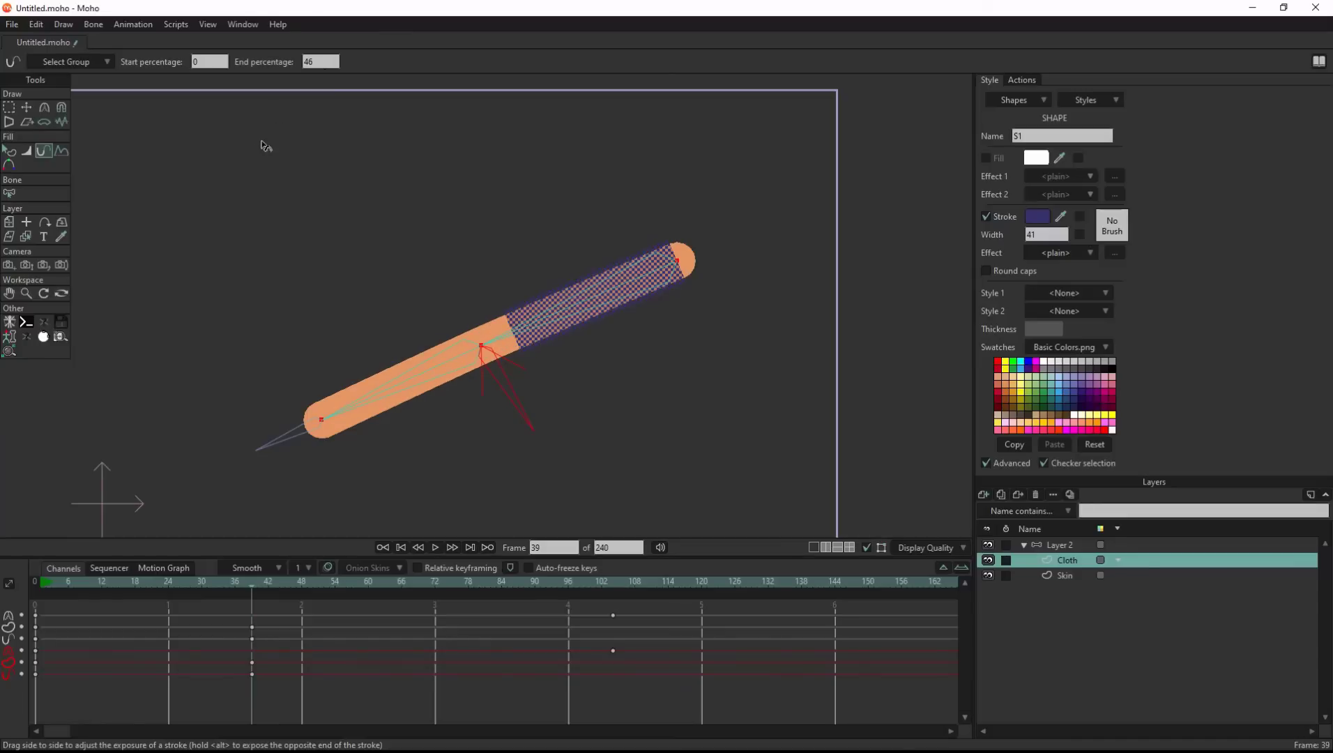
- Draw a circle on the shoulder end of the Cloth layer at frame 0 and scale it to the sleeve's width
key("g")
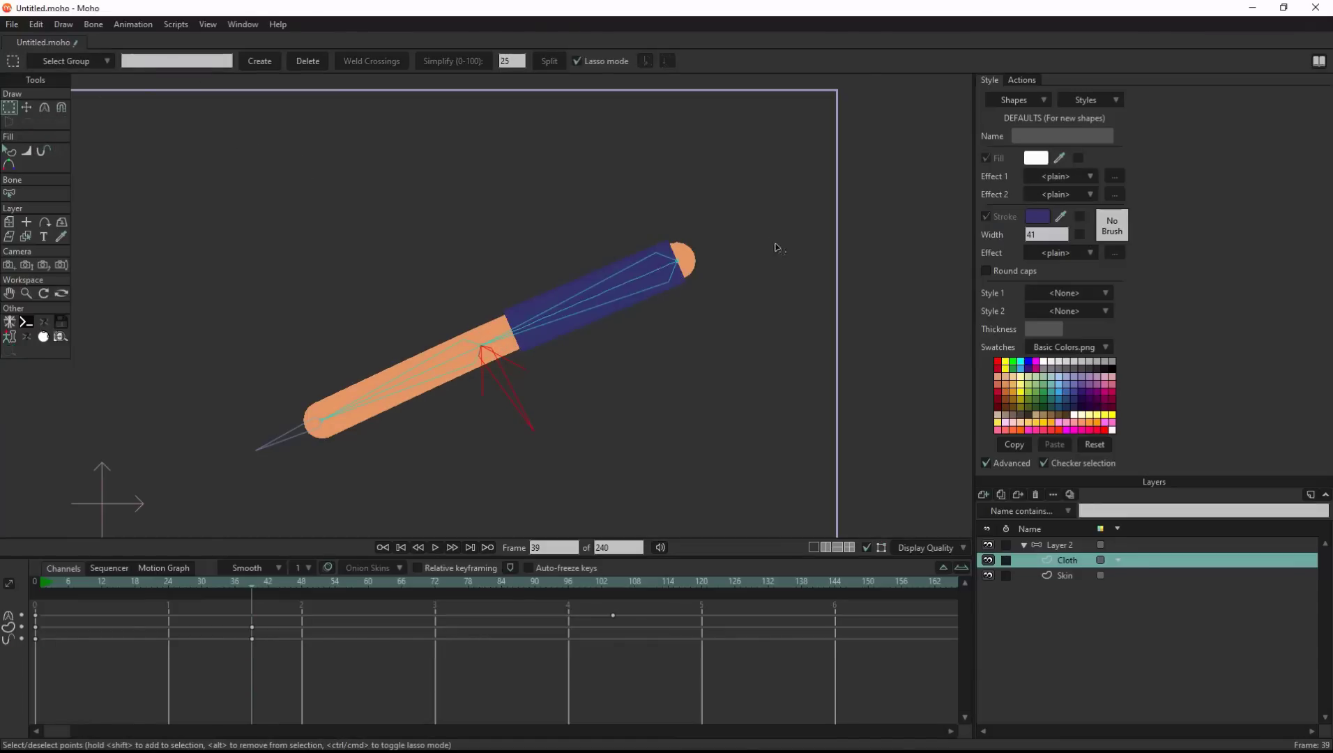
scroll(708, 245, "up", 10)
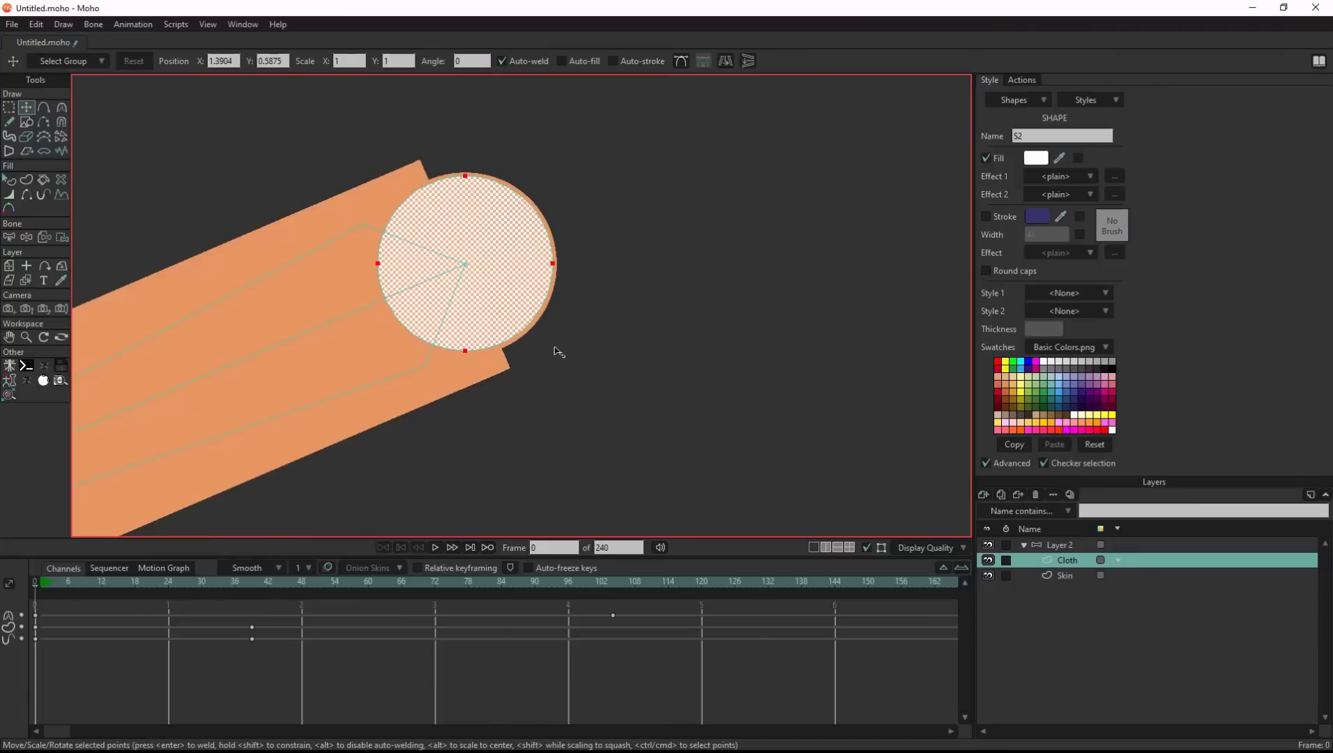
left_click_drag(554, 348, 501, 313)
right_click(546, 292, "alt")
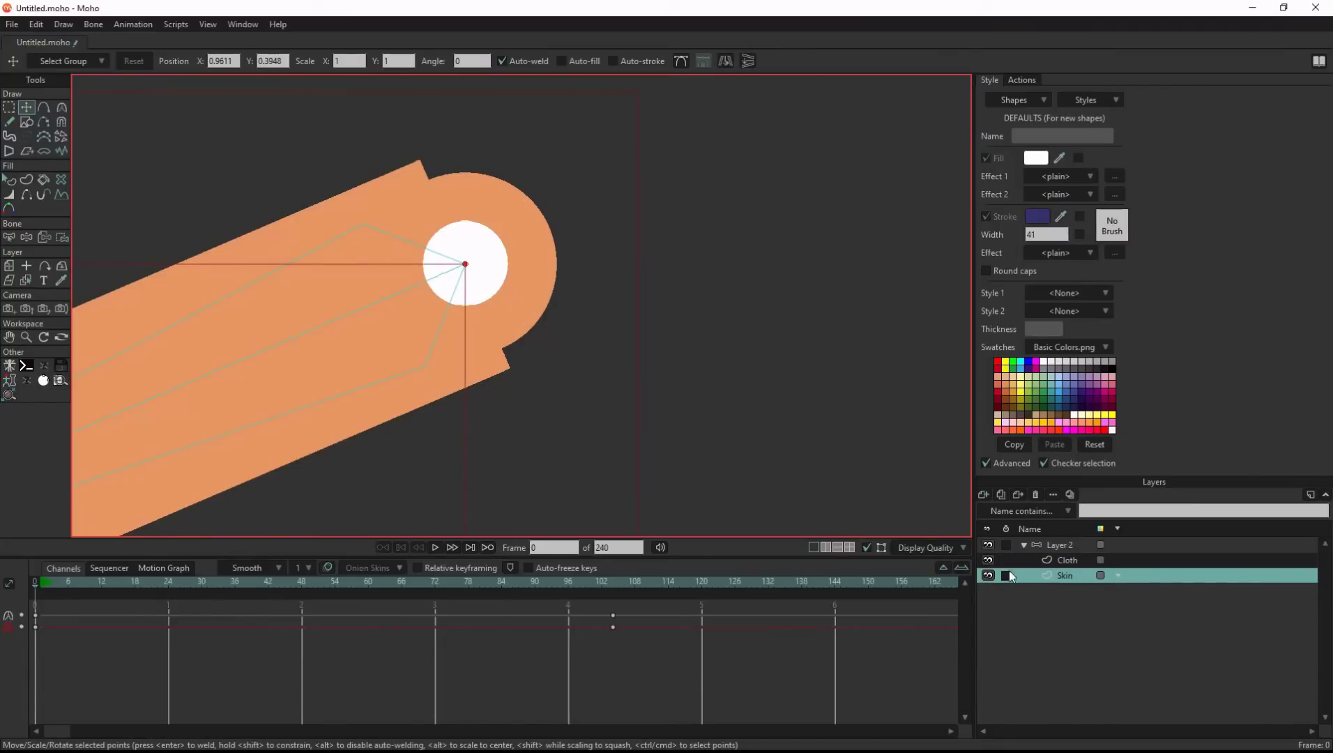
left_click(988, 576)
left_click(988, 575)
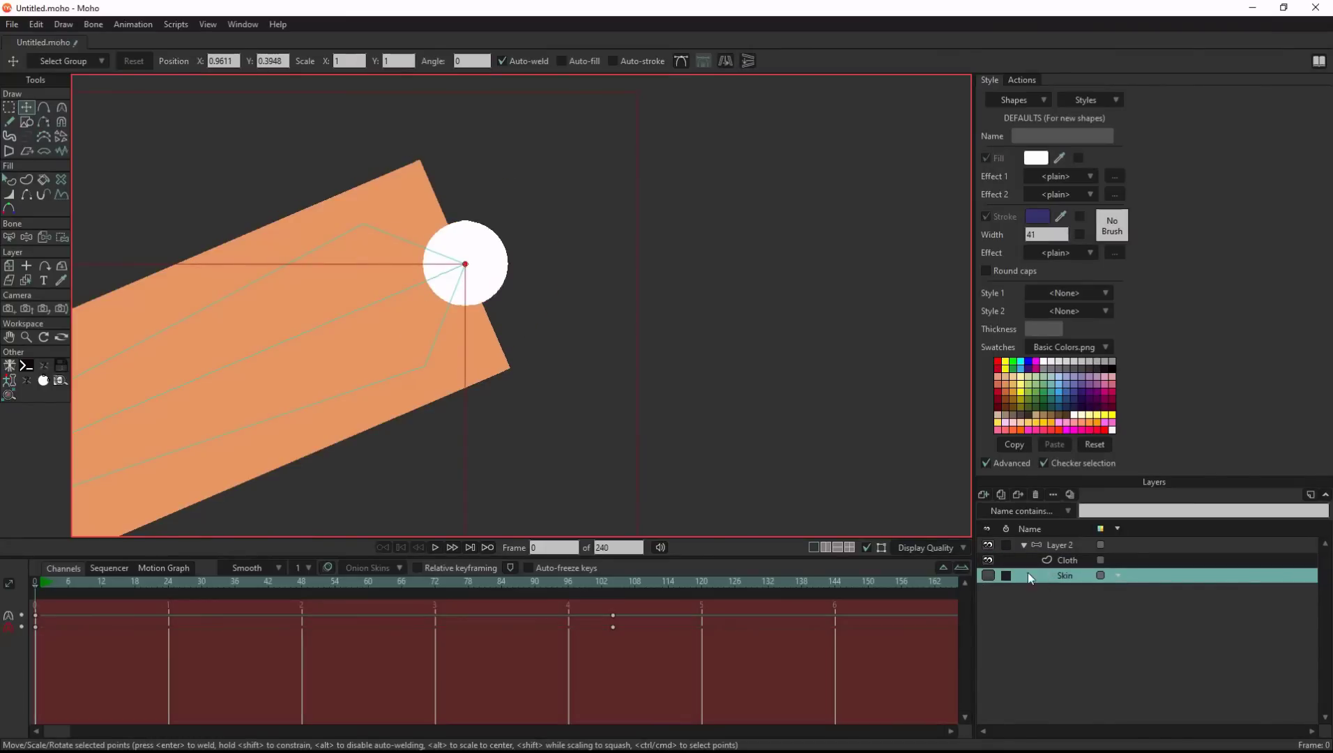
left_click(1067, 560)
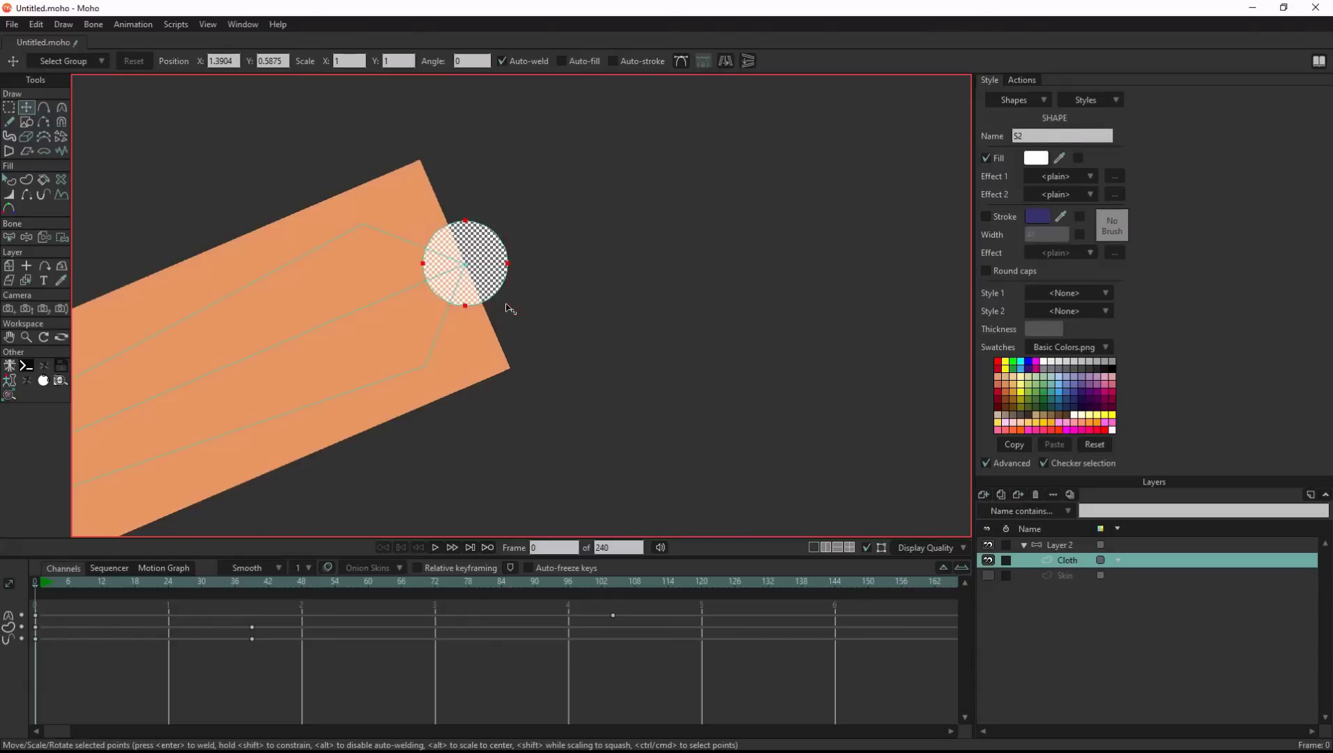
left_click_drag(506, 304, 592, 357)
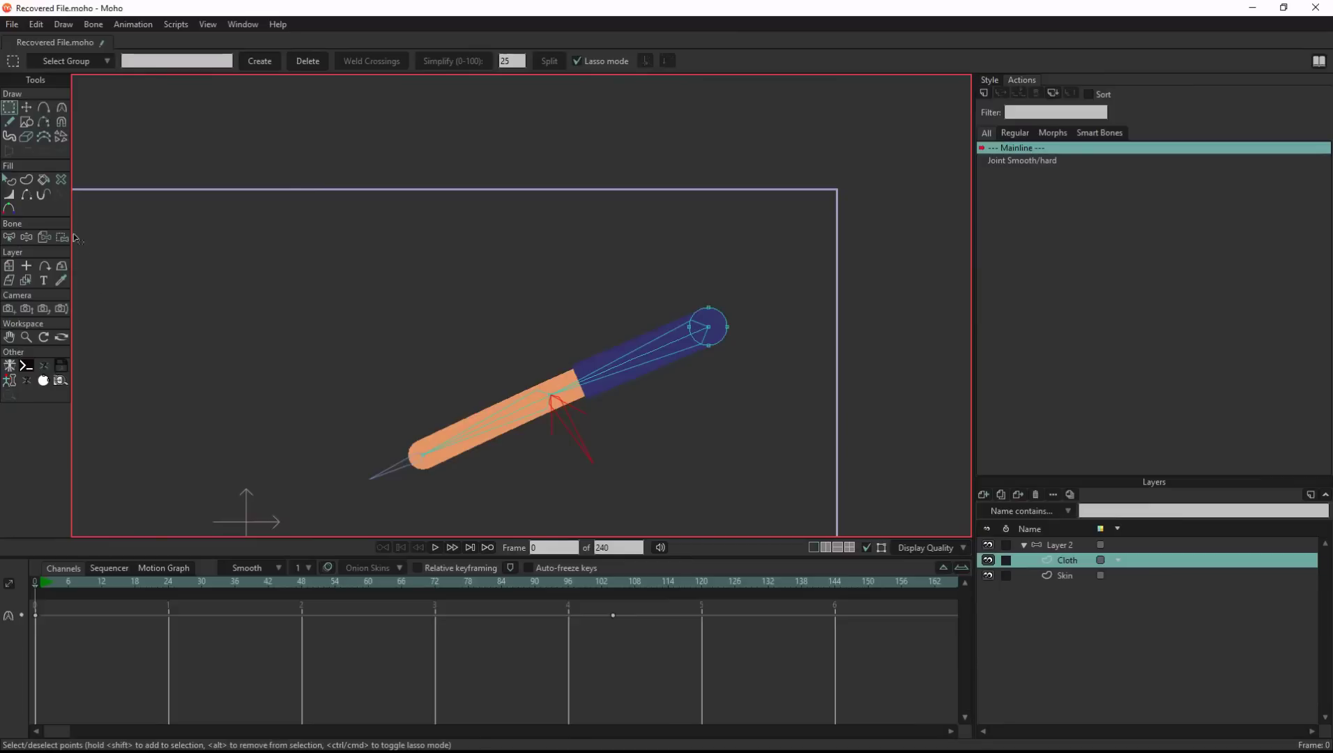
- Bind the shoulder circle's points on the Cloth layer to the Arm bone
left_click(62, 237)
left_click(667, 351, "alt")
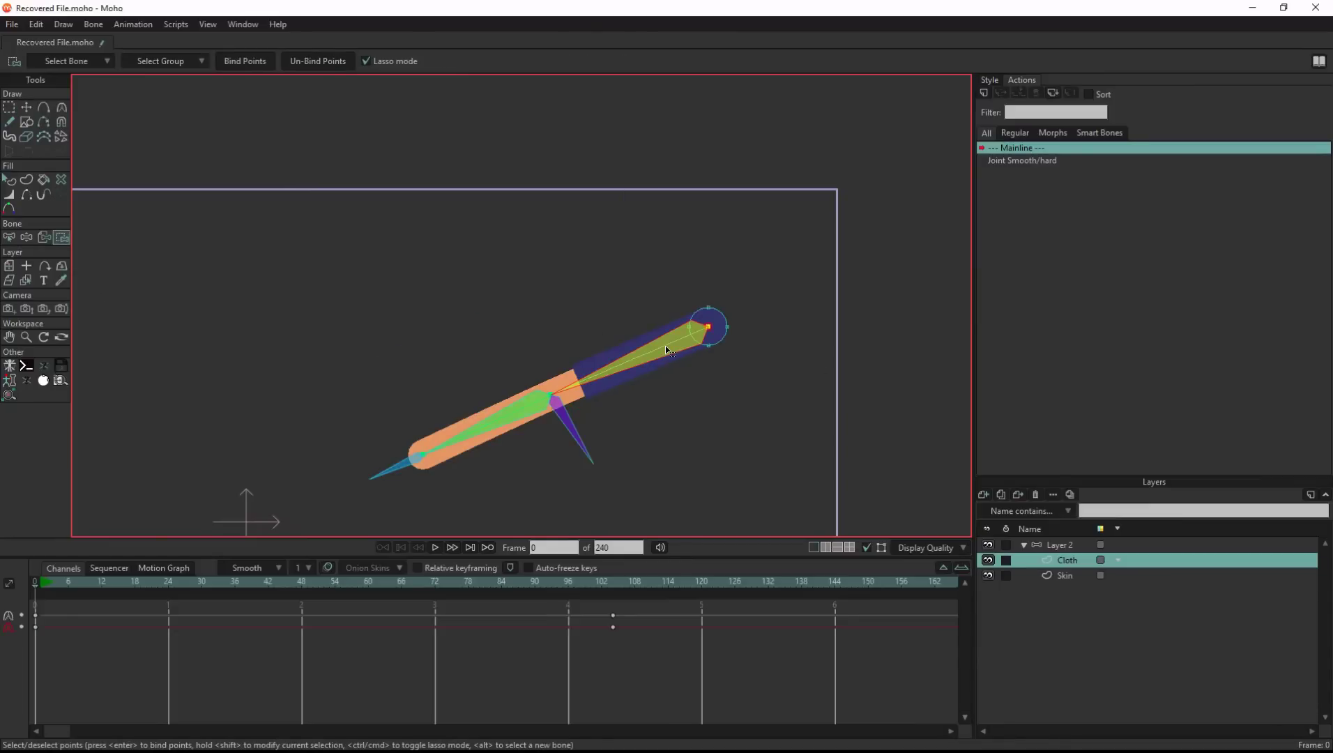
left_click(718, 340)
key("Return")
- Test the hard elbow bend at frame 40 by folding the Forearm bone upward and rotating the Joint Smooth/hard bone to its limit
left_click(1059, 545)
left_click(27, 107)
left_click(79, 583)
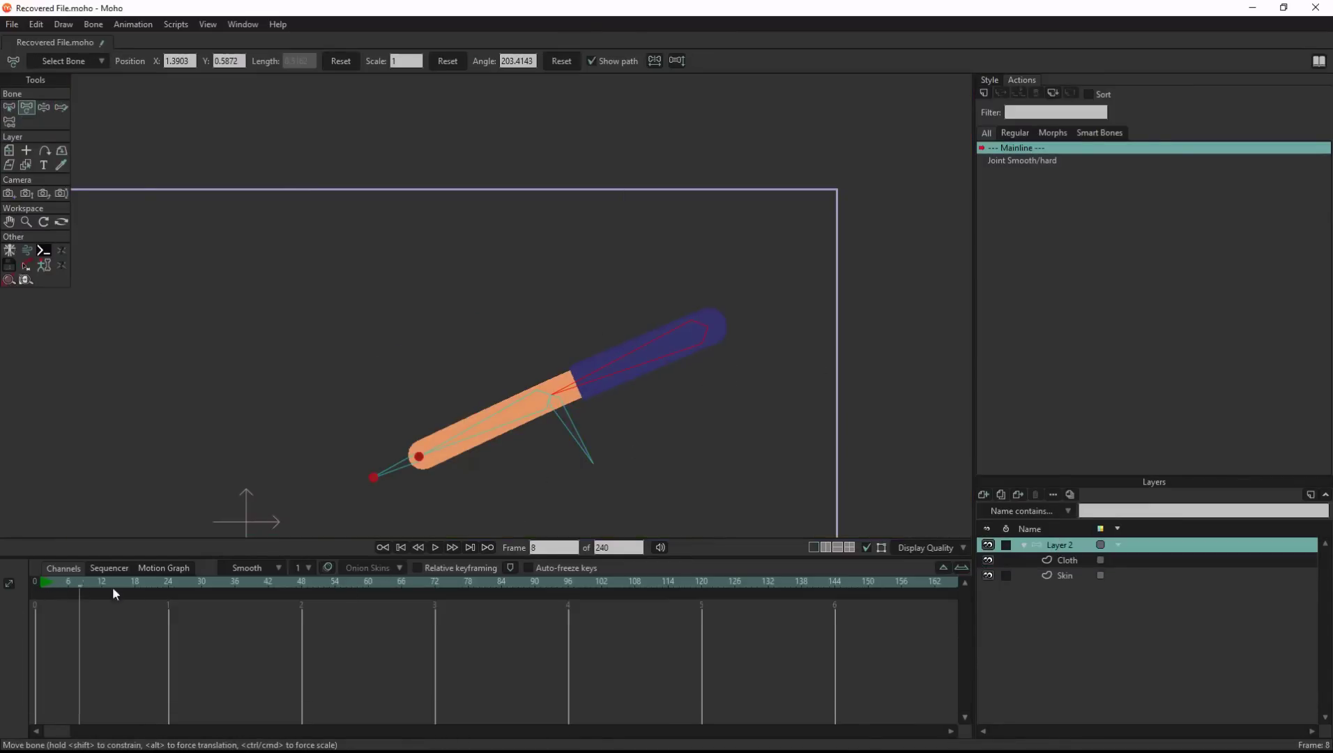
left_click(257, 582)
left_click_drag(418, 456, 548, 427)
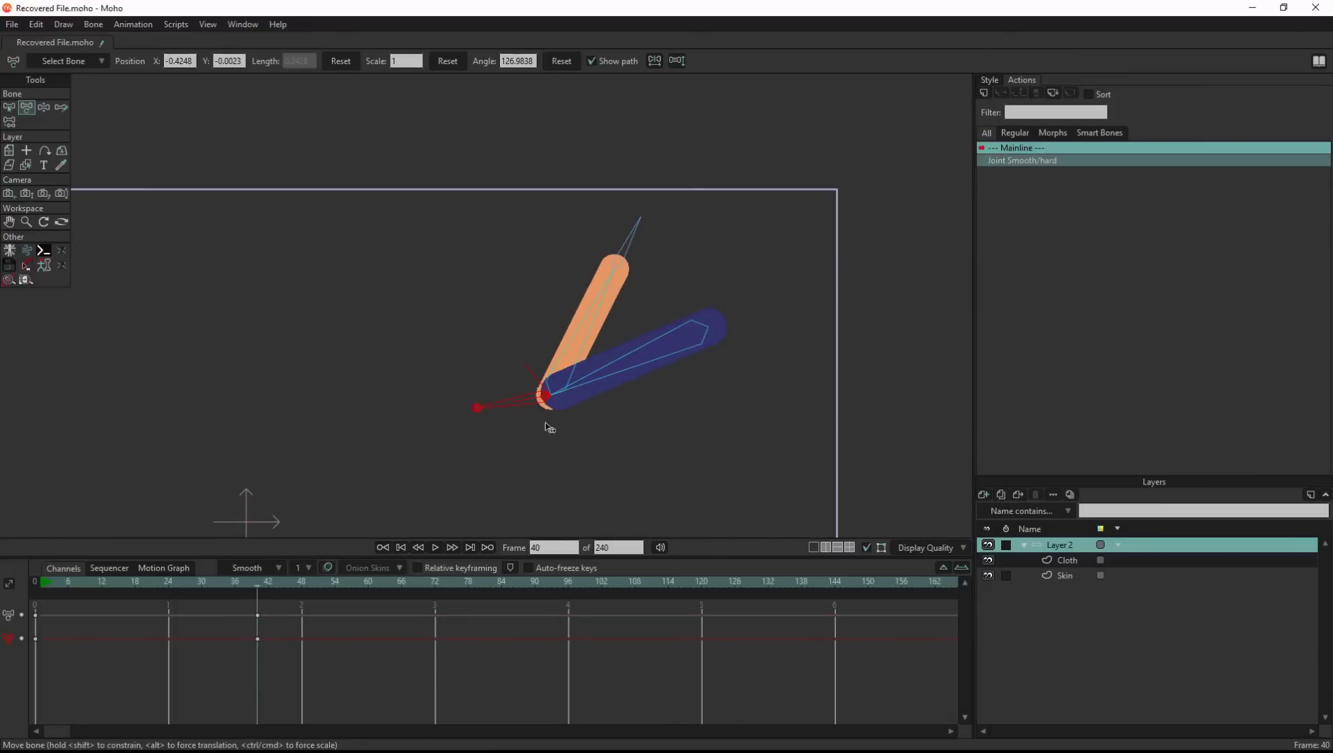
scroll(655, 339, "up", 2)
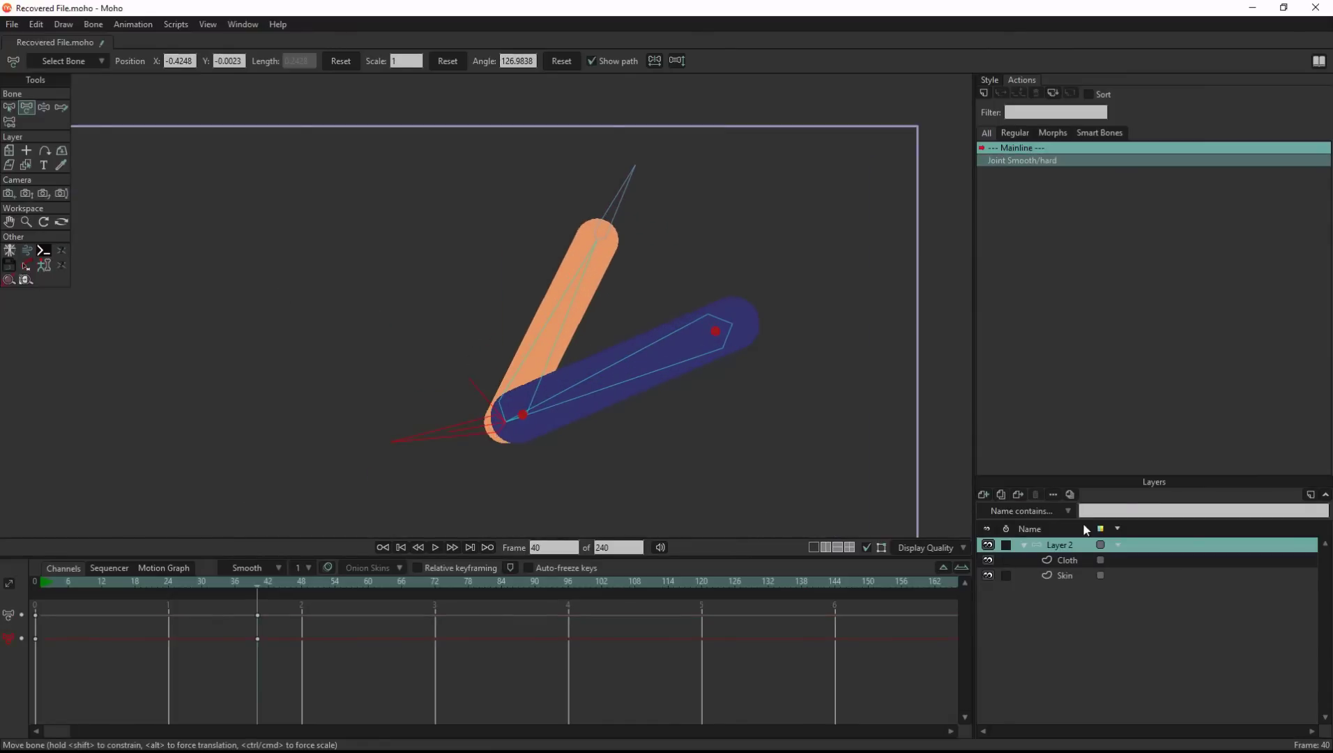
- Set the Cloth stroke's exposure end percentage to 42 at frame 0 and check the sleeve along the timeline
left_click(1067, 562)
key("e")
left_click_drag(259, 581, 1, 548)
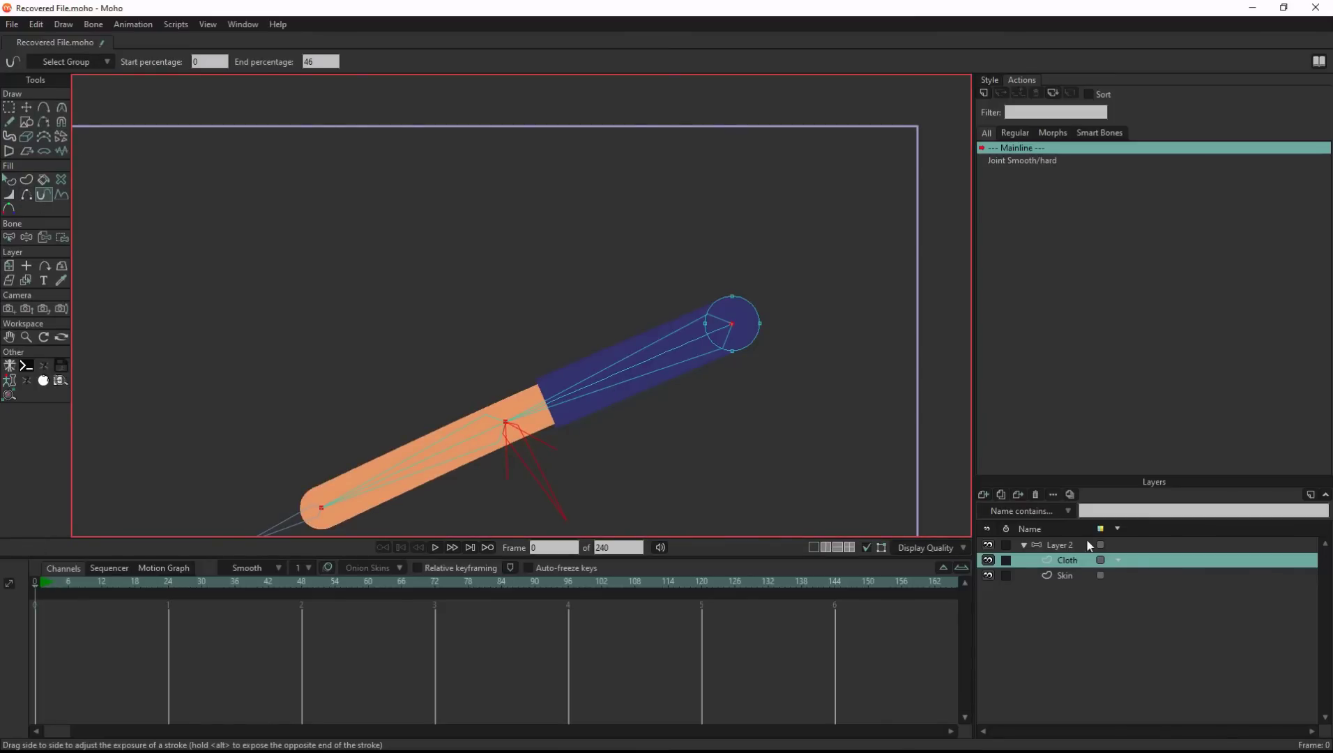
scroll(319, 63, "down", 4)
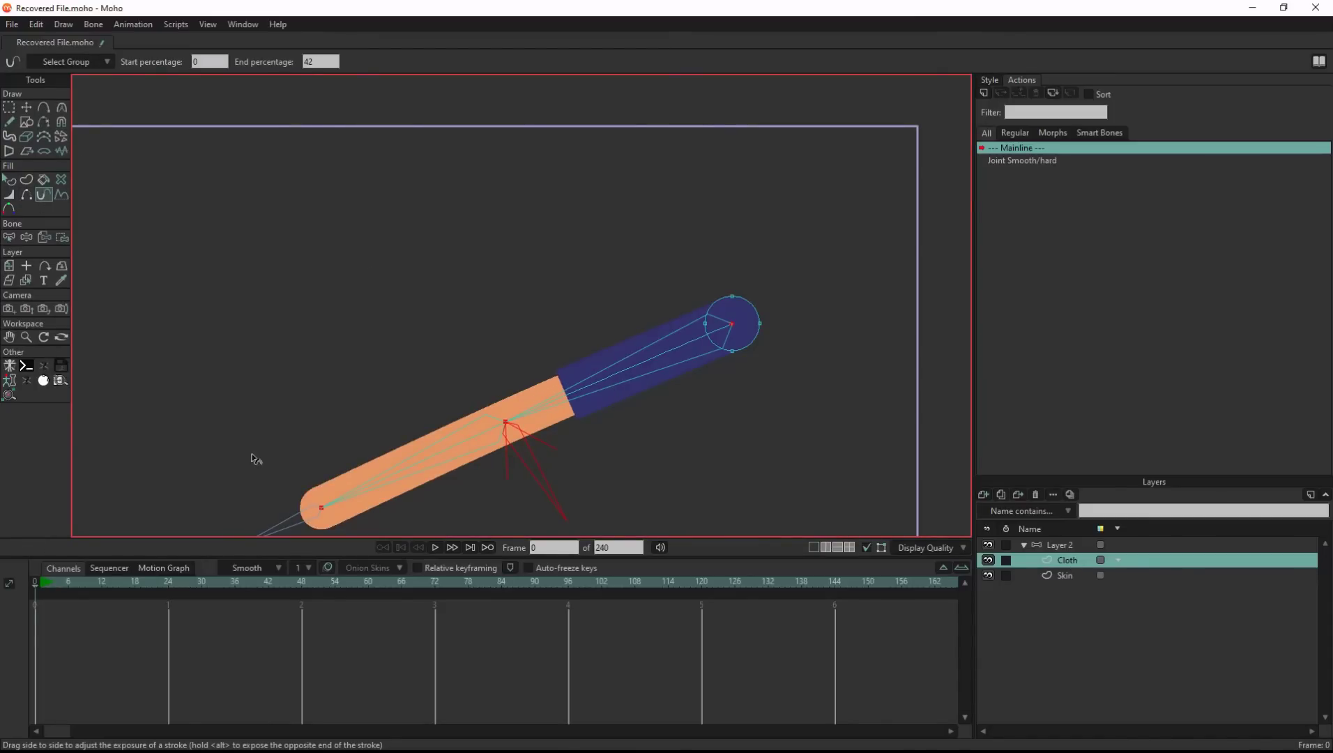
left_click_drag(70, 582, 216, 583)
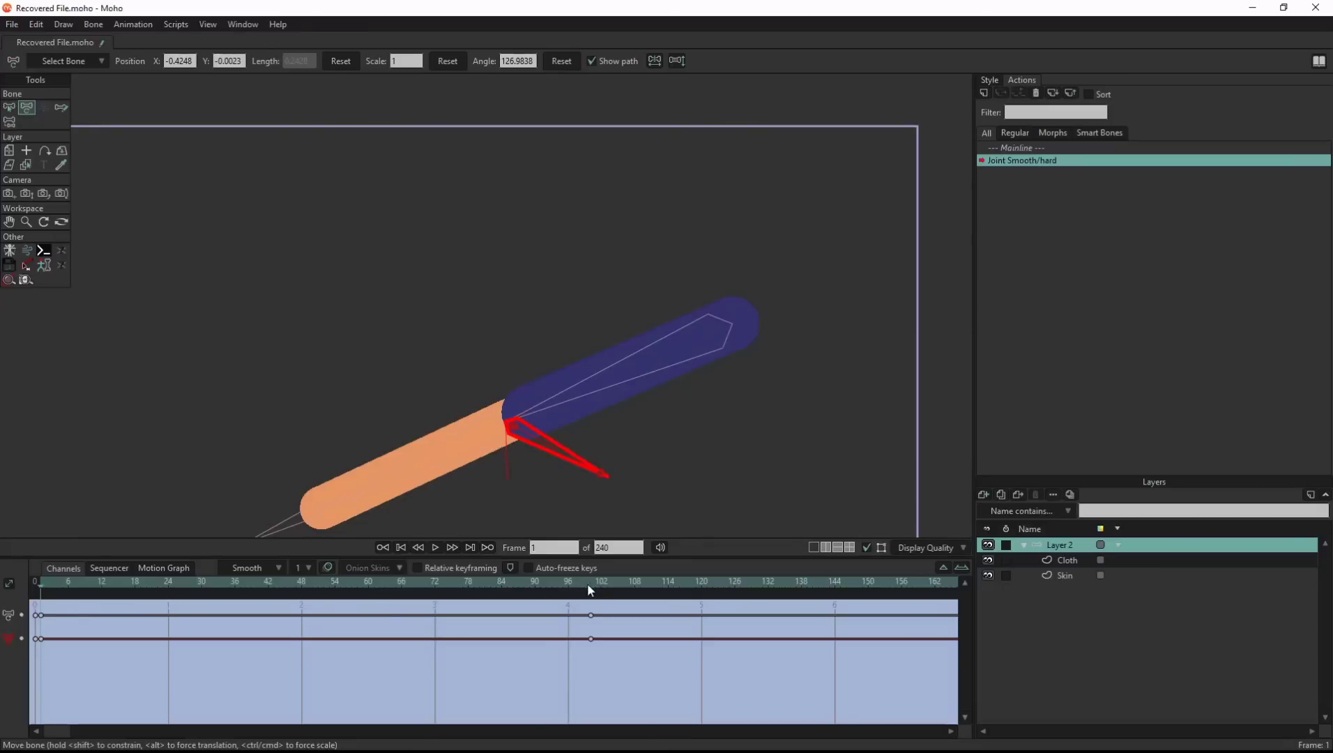
- Set the Cloth line's elbow point curvature to 0.01 at frame 1 of the Joint Smooth/hard action, and return to the mainline
left_click(590, 583)
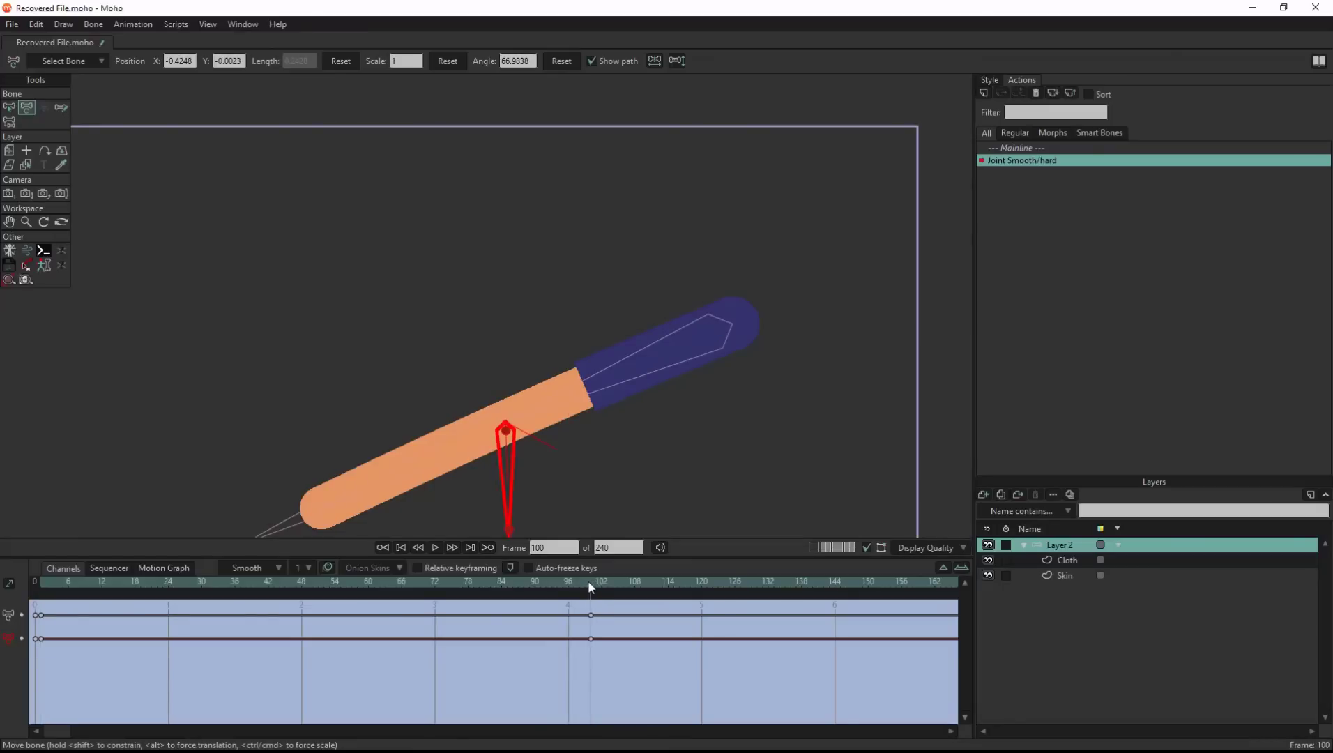
left_click(1075, 558)
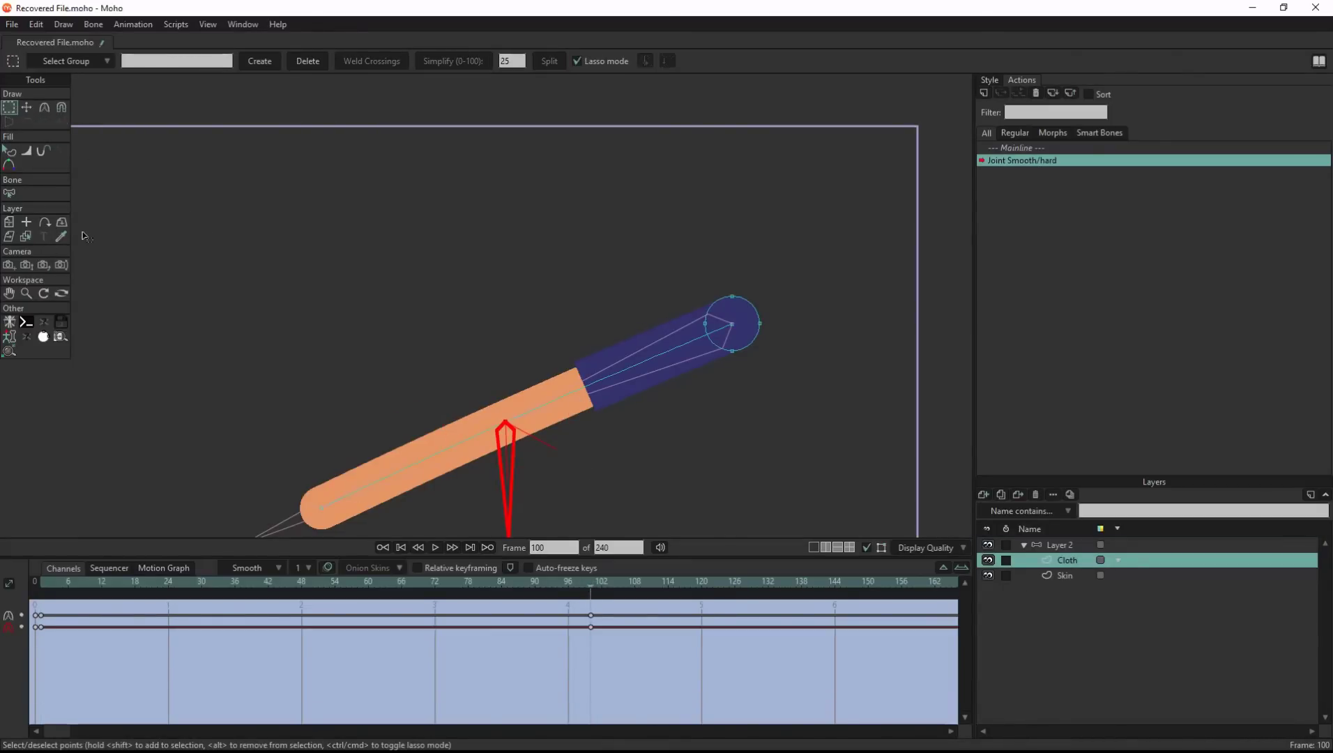
left_click(45, 110)
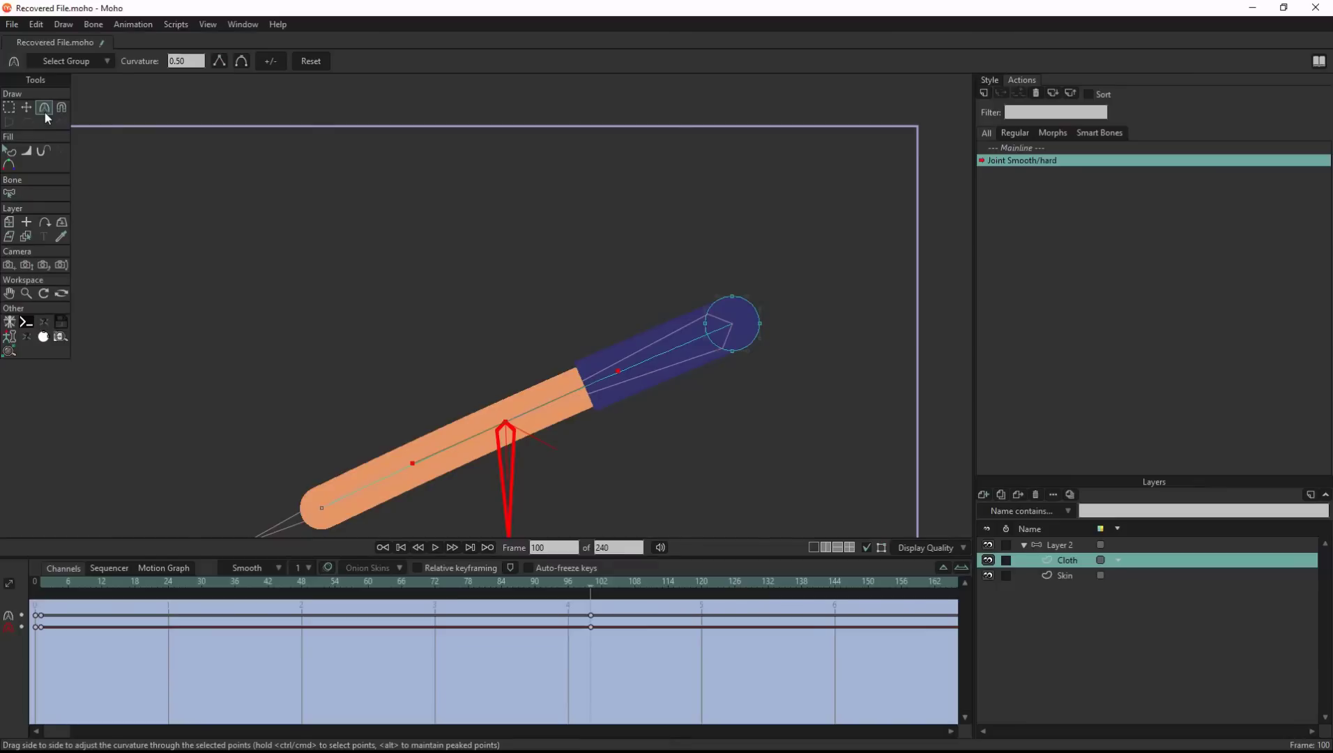
left_click(40, 583)
left_click(184, 61)
type("0")
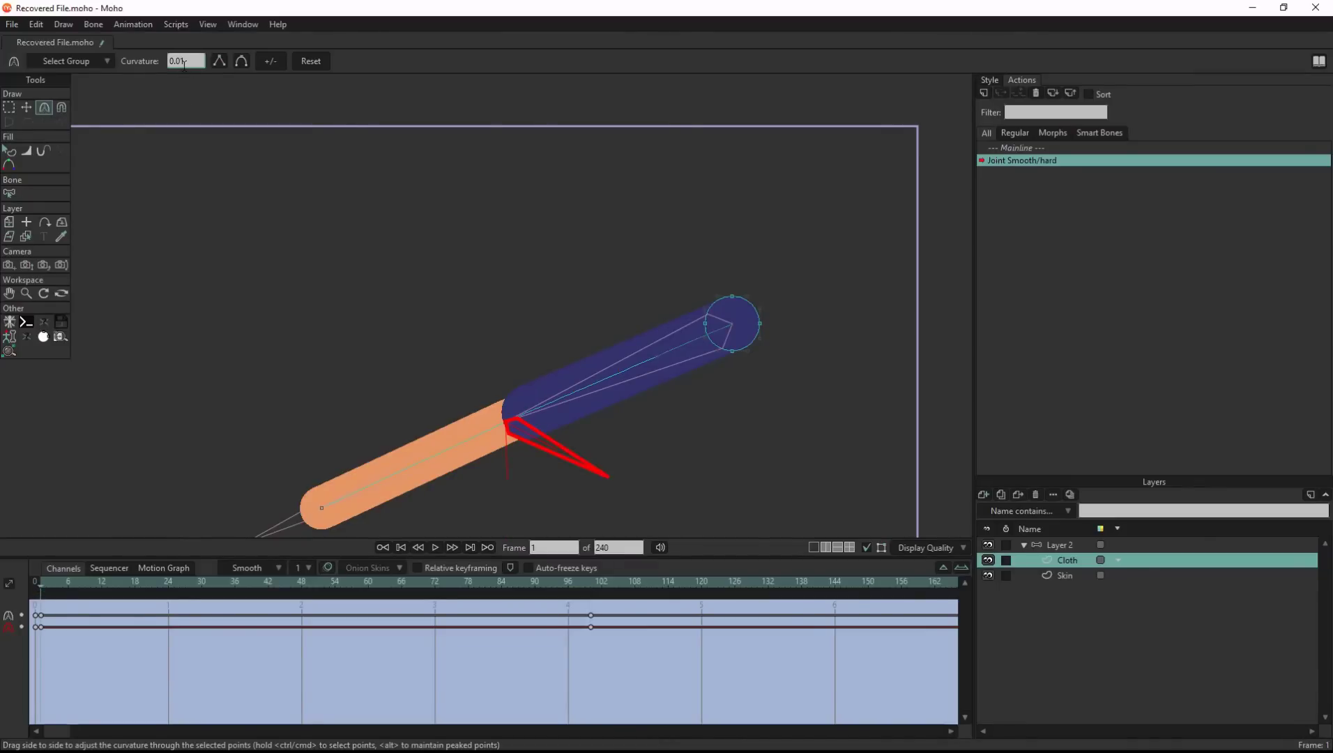
type(".01")
key("Return")
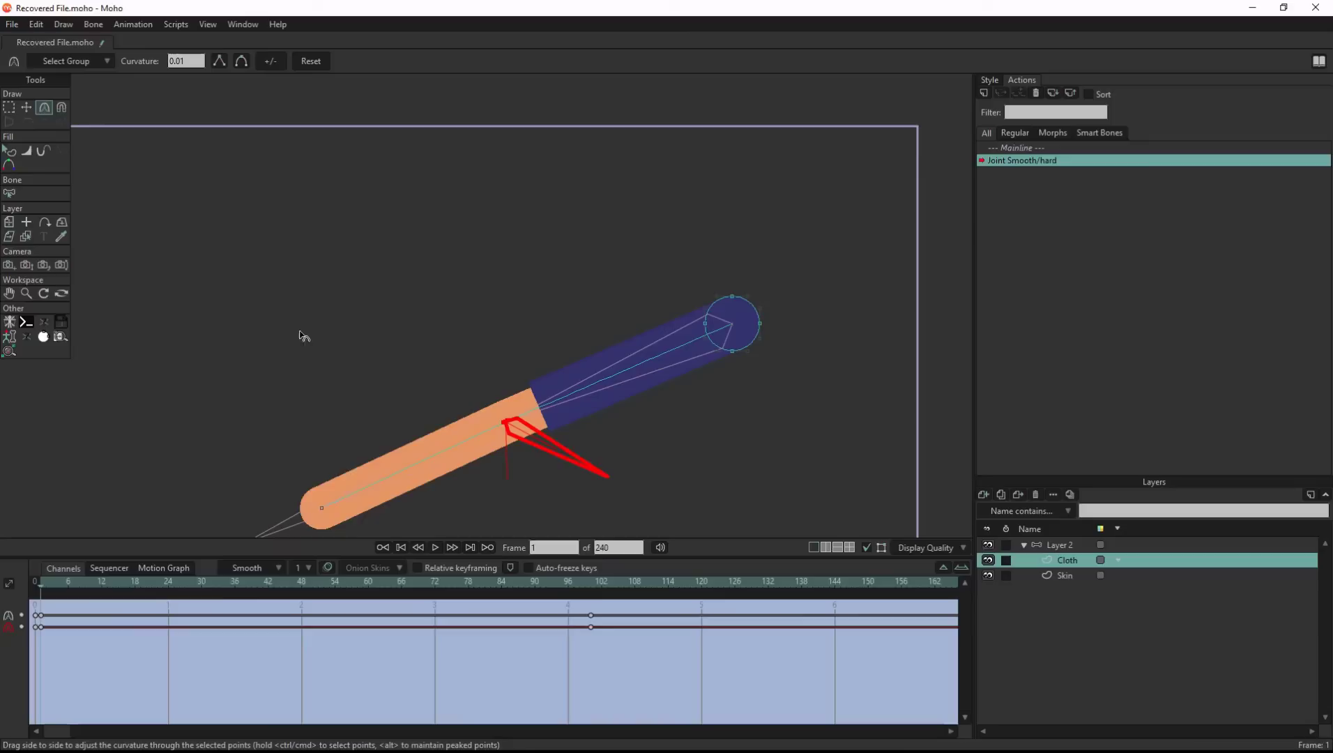
double_click(1018, 148)
- Add the 26 Right Hand.svg drawing to the bone layer and fit it onto the wrist end of the arm
left_click(1066, 546)
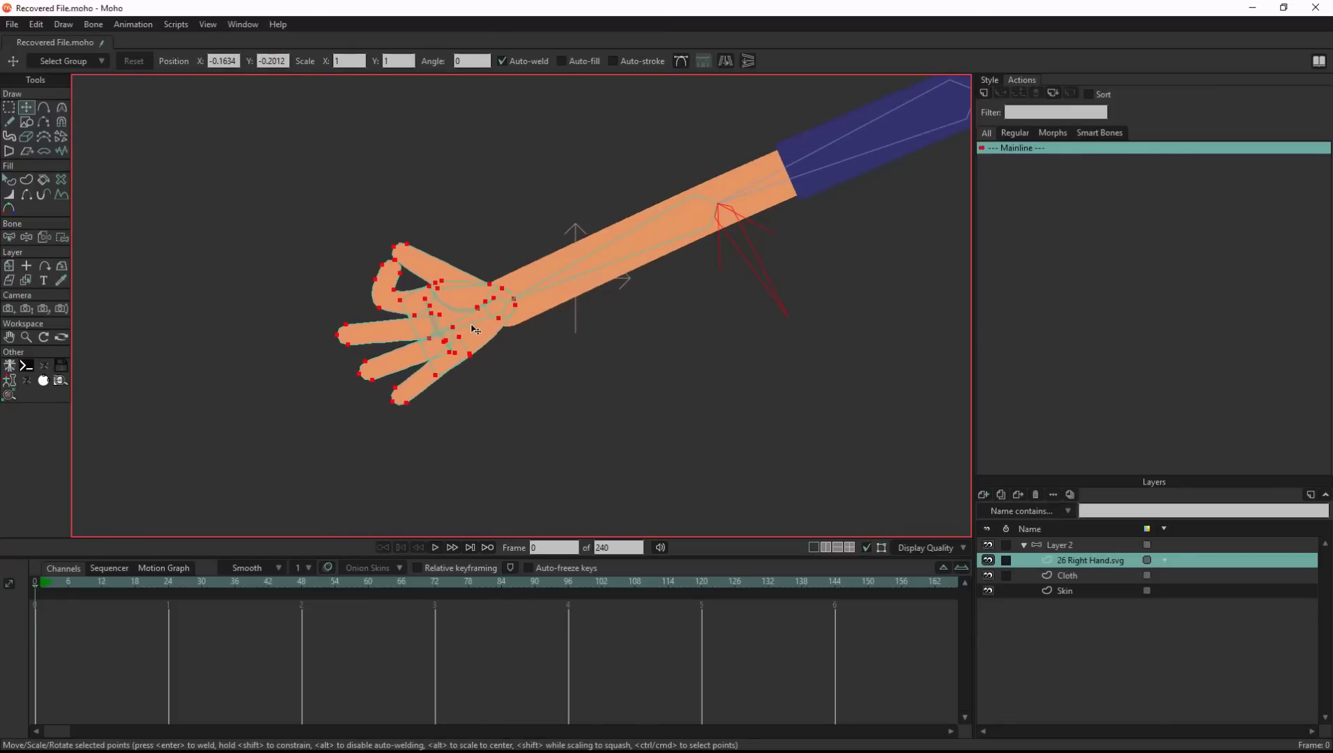
left_click_drag(512, 401, 559, 446)
left_click_drag(508, 320, 466, 311)
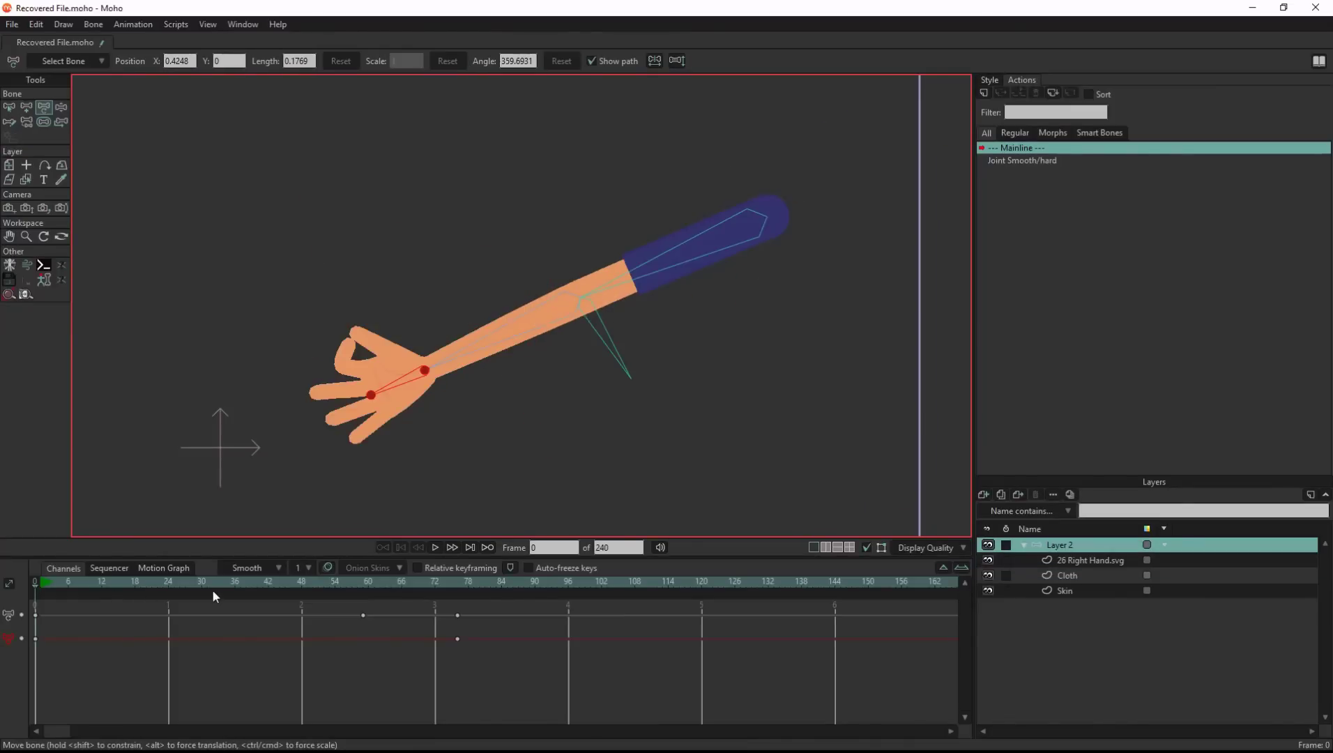
- Pose the arm and hand bones upward at frame 33 and delete the later bone keyframes
left_click(218, 585)
left_click_drag(492, 245, 495, 209)
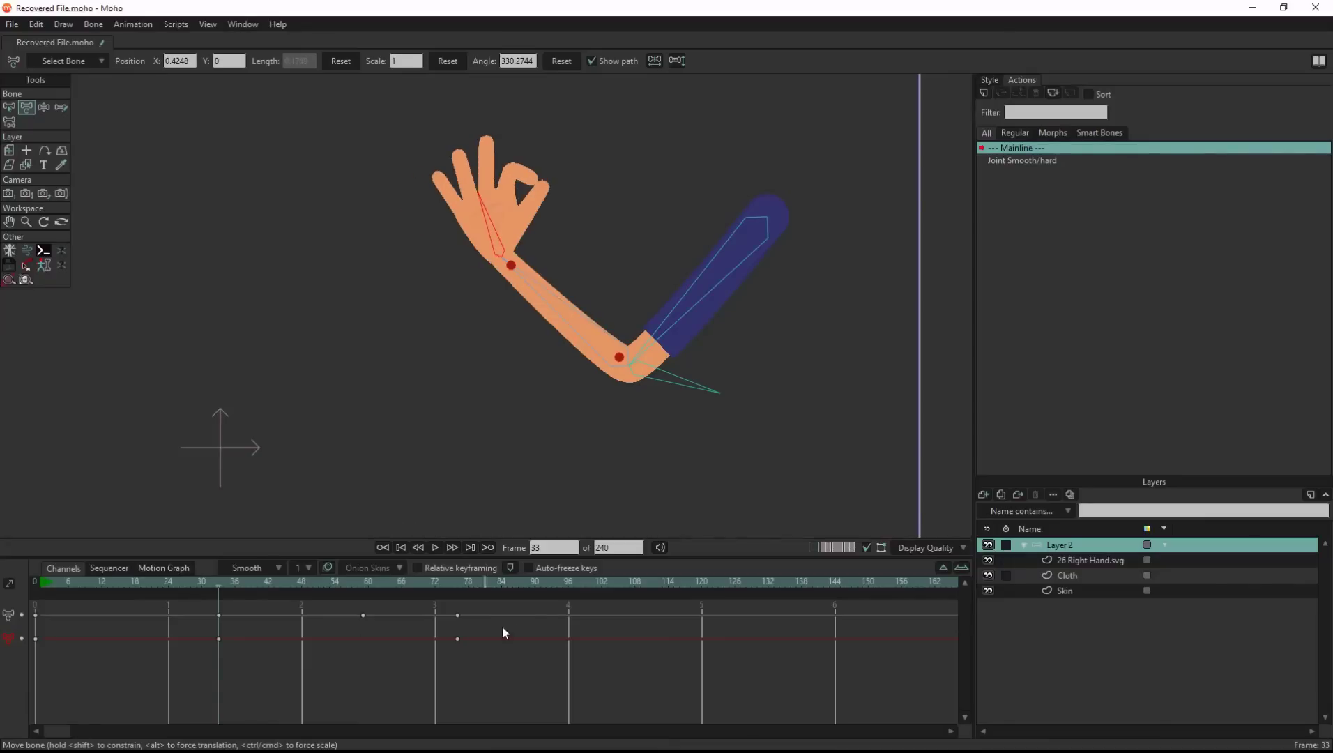
left_click_drag(502, 626, 323, 667)
key("Delete")
- Rotate the Arm, Forearm and Joint Smooth/hard bones at frame 33 to give the raised arm a smooth elbow curve
left_click_drag(611, 178, 569, 399)
left_click_drag(498, 440, 530, 430)
left_click_drag(596, 457, 631, 298)
left_click_drag(583, 189, 562, 186)
left_click_drag(563, 279, 457, 372)
left_click_drag(624, 424, 628, 497)
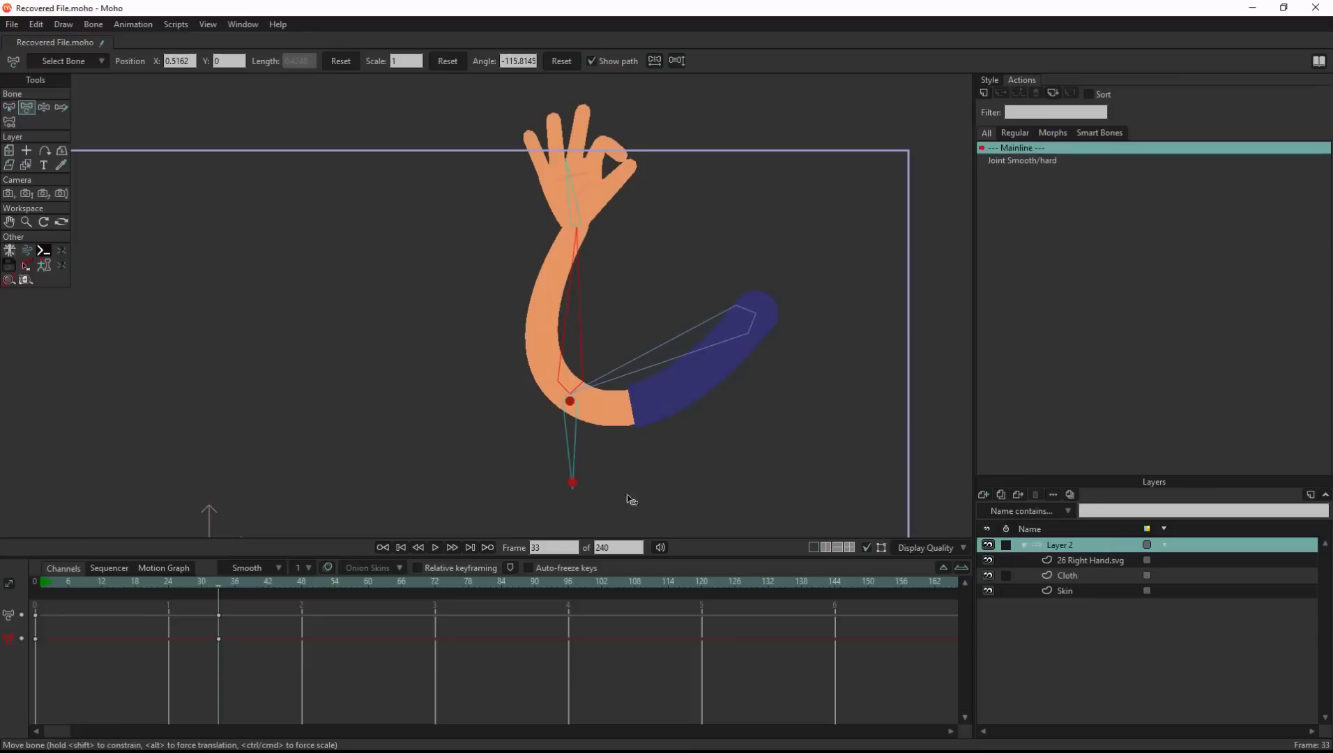
- Move the Arm bone down toward the stage centre at frame 33 and turn the Joint Smooth/hard bone to the hard bend
scroll(684, 334, "down", 3)
left_click_drag(670, 335, 615, 389)
left_click_drag(332, 472, 391, 398)
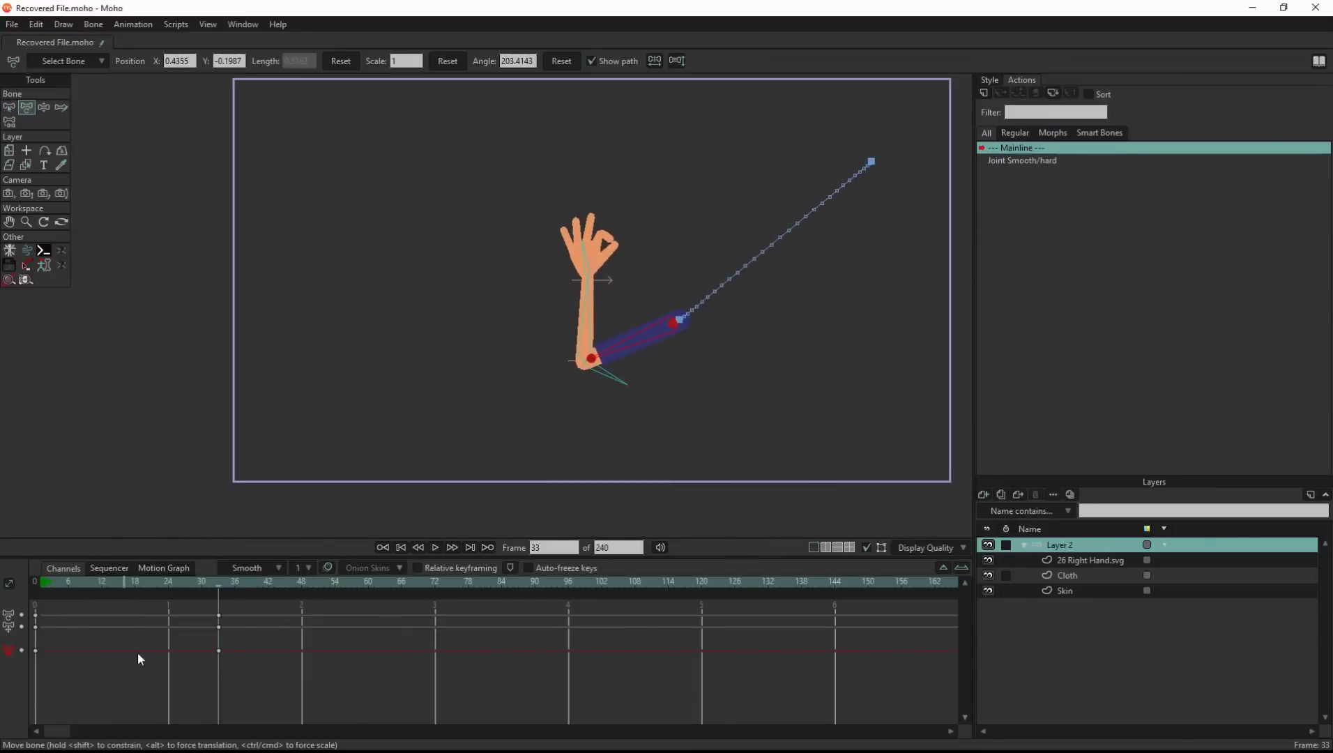